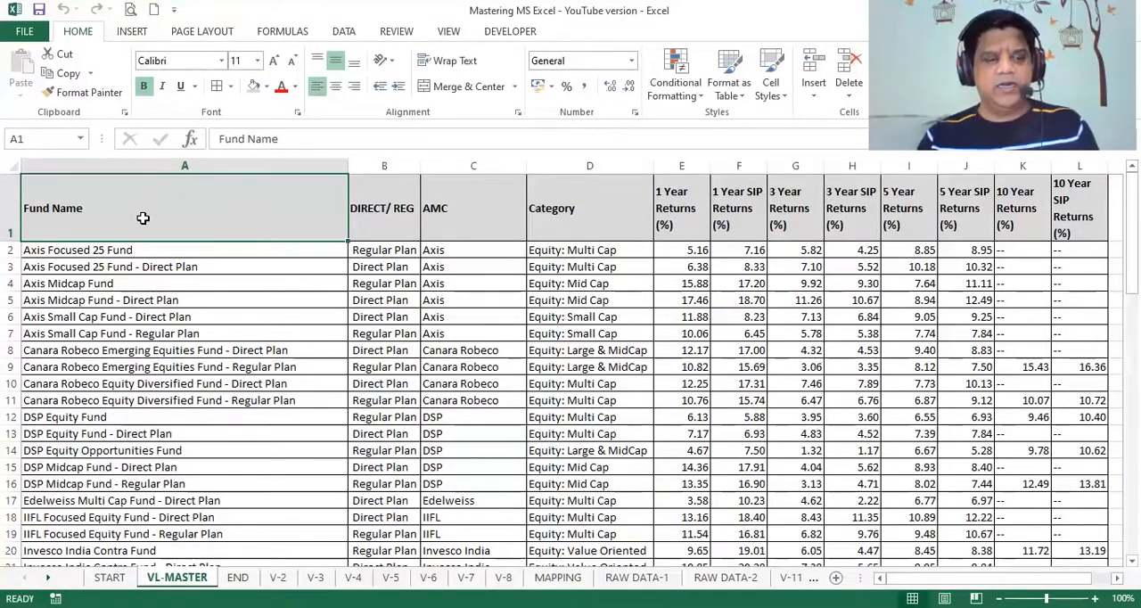
# - Create a PivotTable on a new sheet from the fund data range A1:L72 of the VL-MASTER sheet
pyautogui.hotkey('ctrl', 'shift', 'Right')
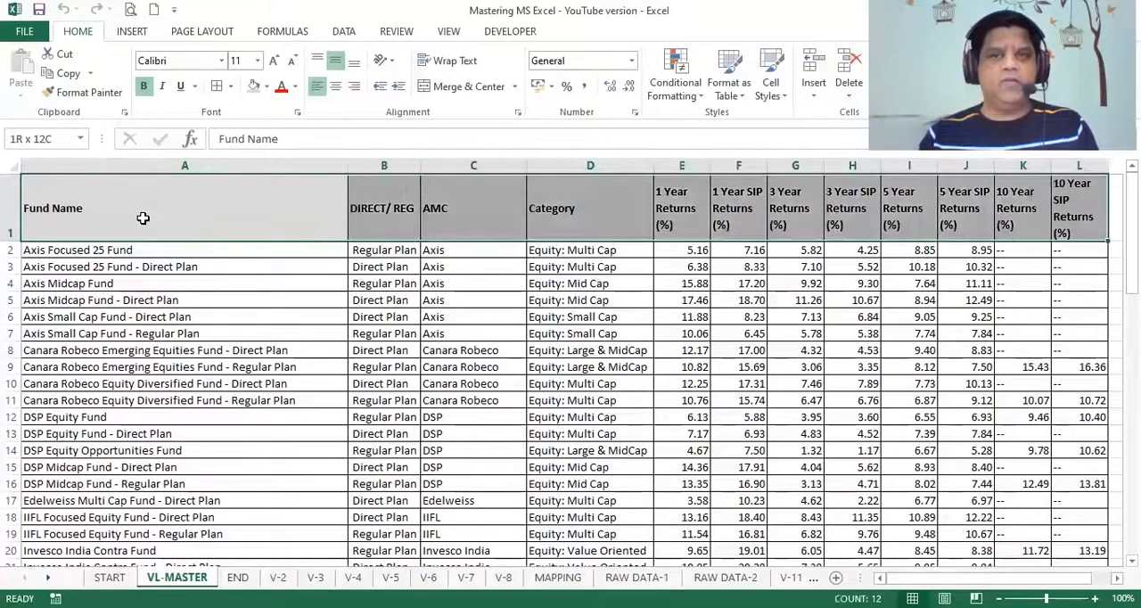
pyautogui.hotkey('ctrl', 'shift', 'Down')
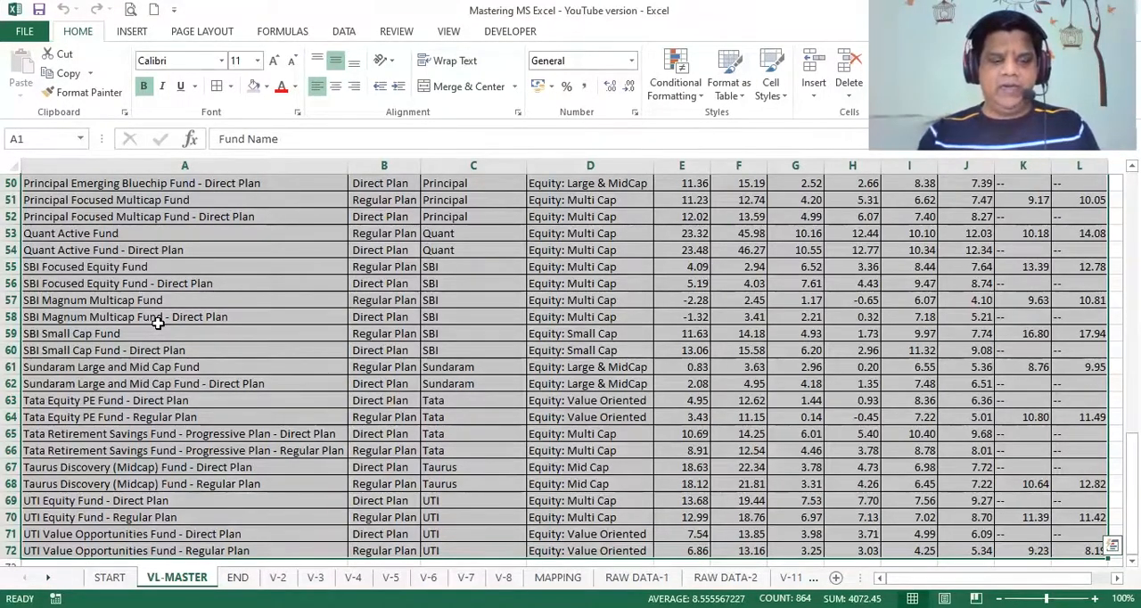
pyautogui.hotkey('alt', 'd')
pyautogui.press('p')
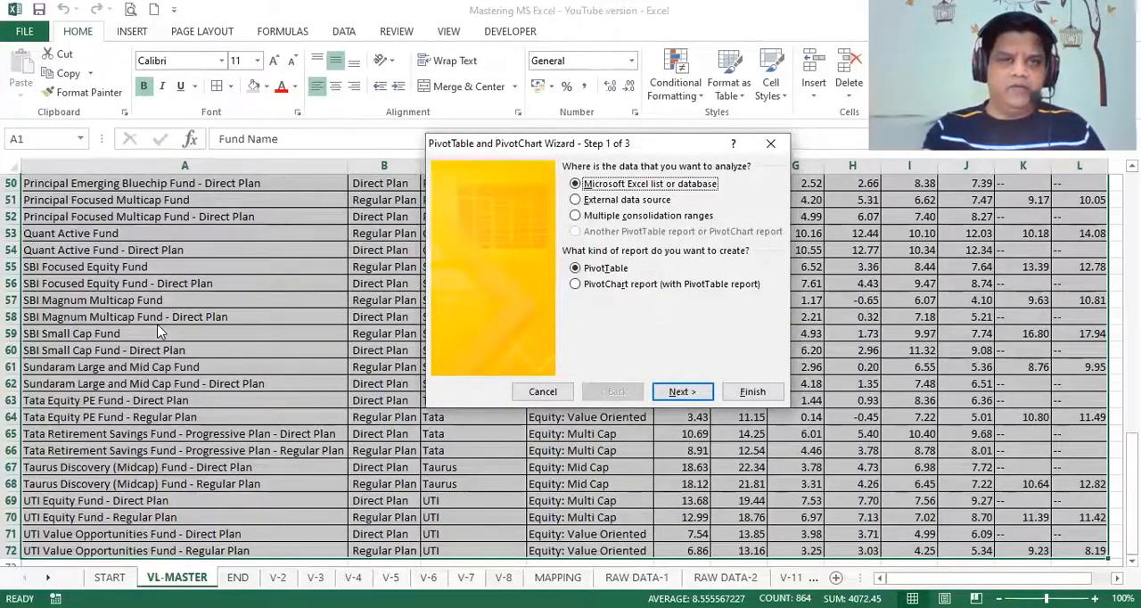
pyautogui.press('Return')
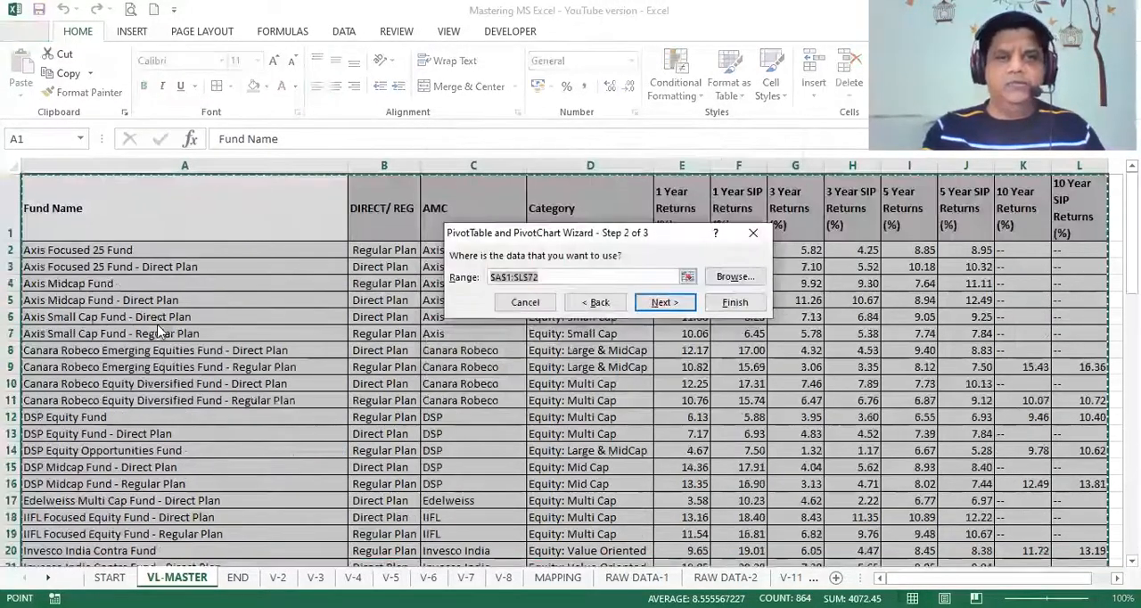
pyautogui.hotkey('alt', 'f')
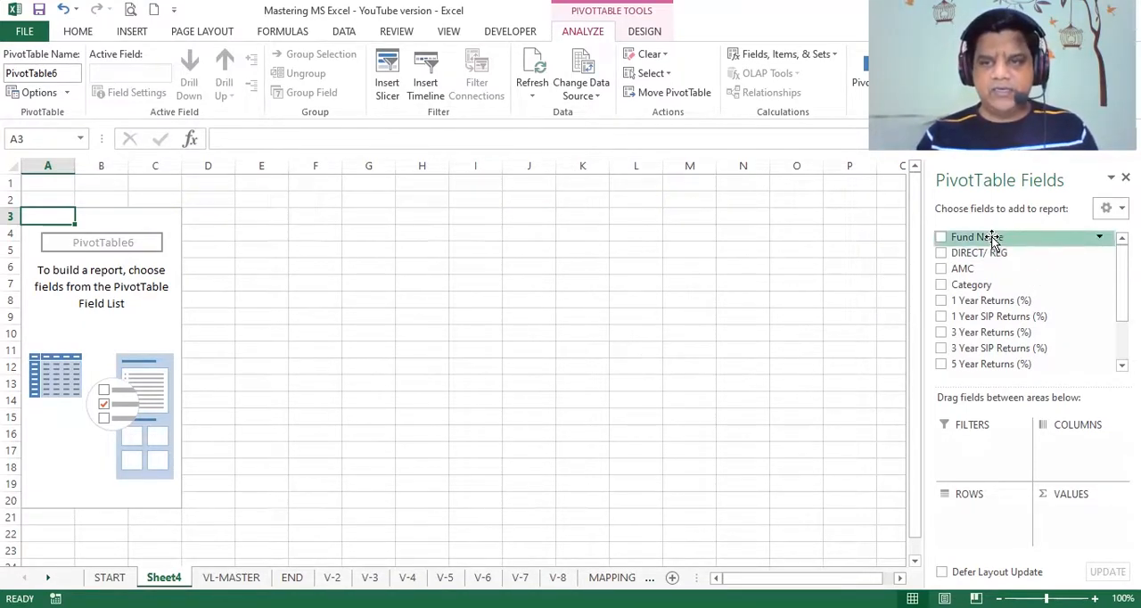
# - List Fund Name as rows and add 1 Year, 3 Year and 5 Year Returns (%) as values in the PivotTable
pyautogui.moveTo(993, 238); pyautogui.dragTo(986, 530)
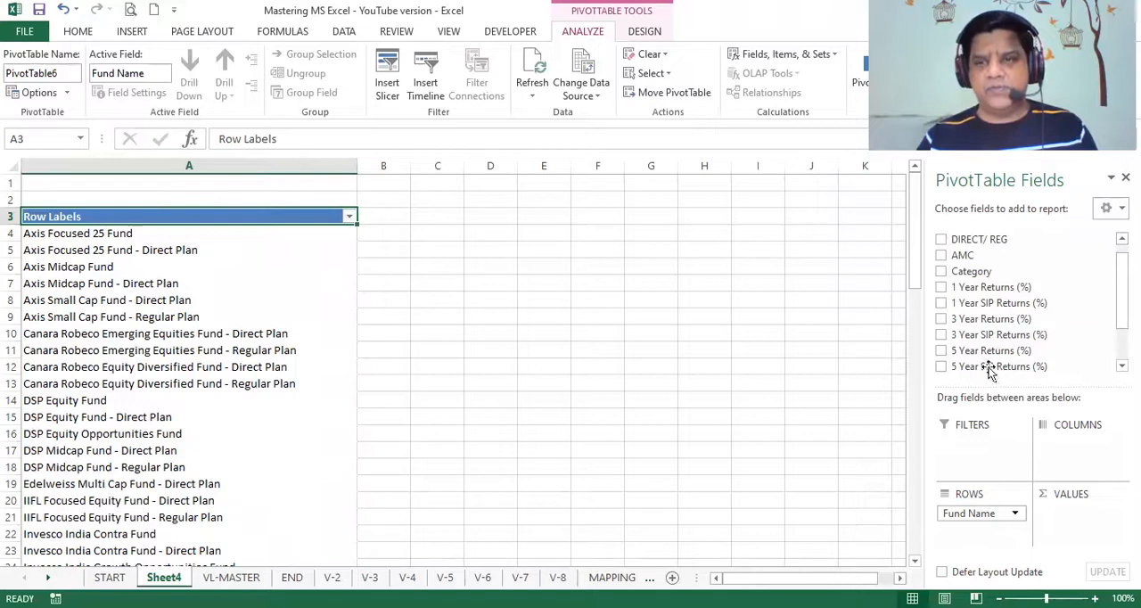
pyautogui.moveTo(978, 292); pyautogui.dragTo(1079, 510)
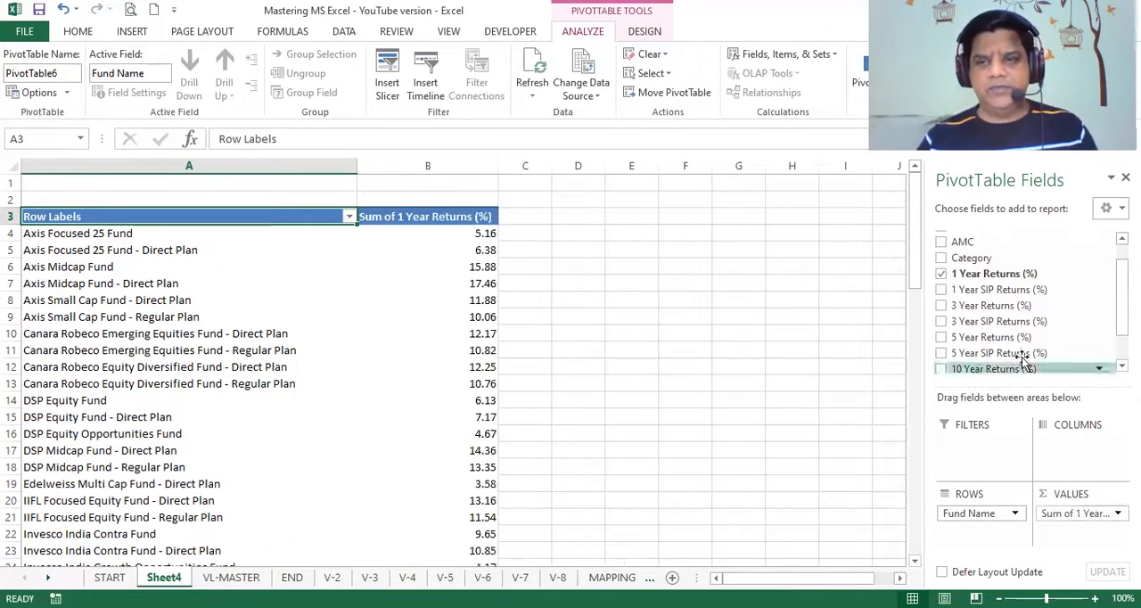
pyautogui.moveTo(992, 305); pyautogui.dragTo(1075, 533)
pyautogui.moveTo(992, 337); pyautogui.dragTo(1083, 555)
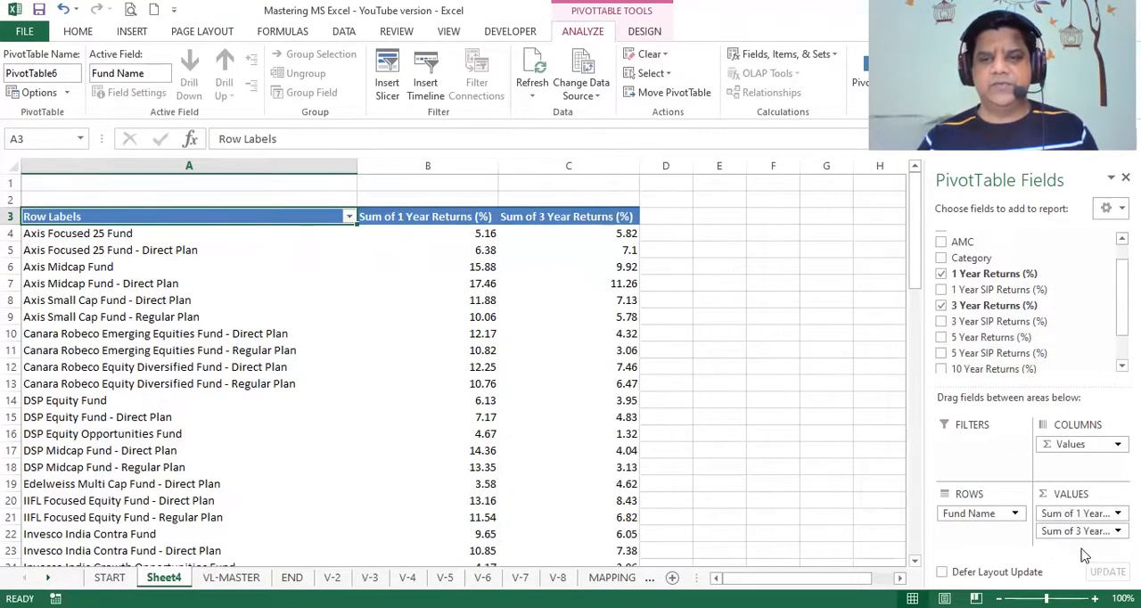
pyautogui.moveTo(992, 337); pyautogui.dragTo(1073, 542)
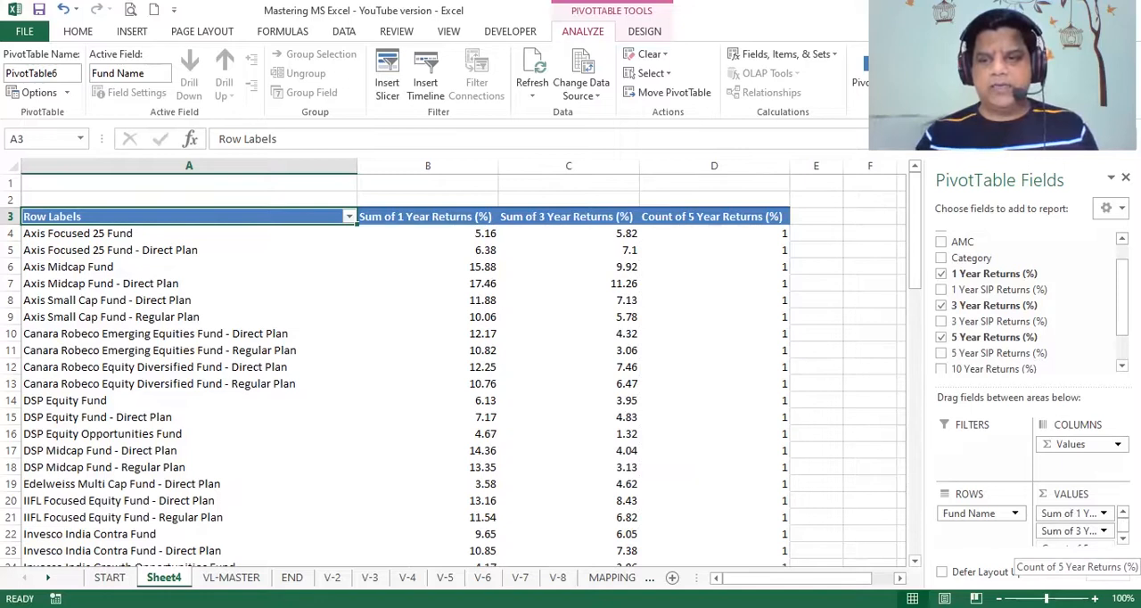
# - Summarize the 1 Year Returns (%) and 3 Year Returns (%) values by Average
pyautogui.click(1104, 514)
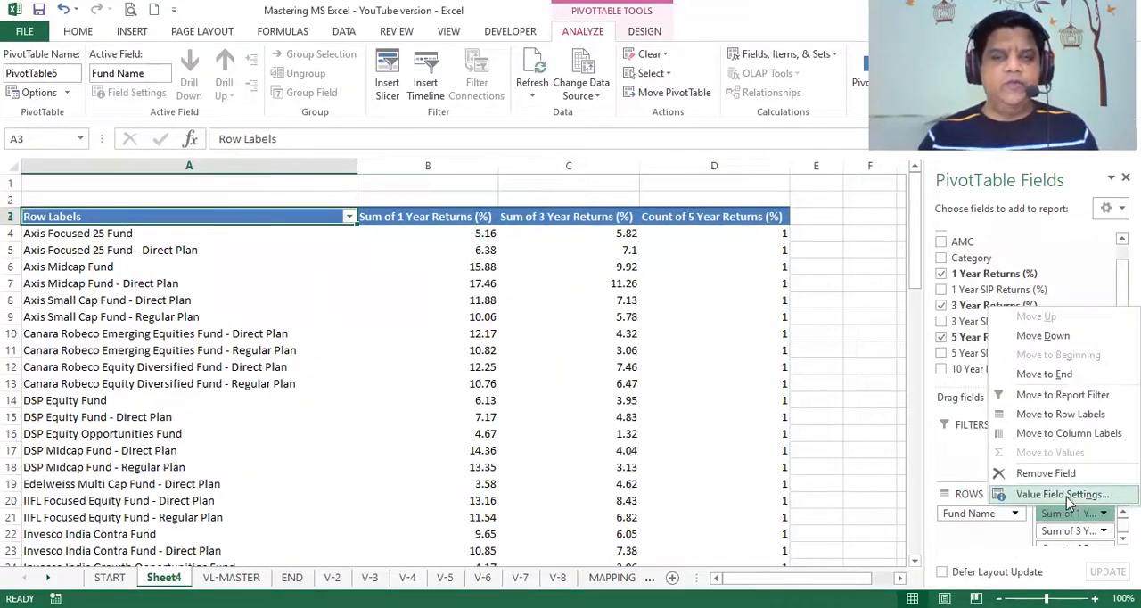
pyautogui.click(1066, 497)
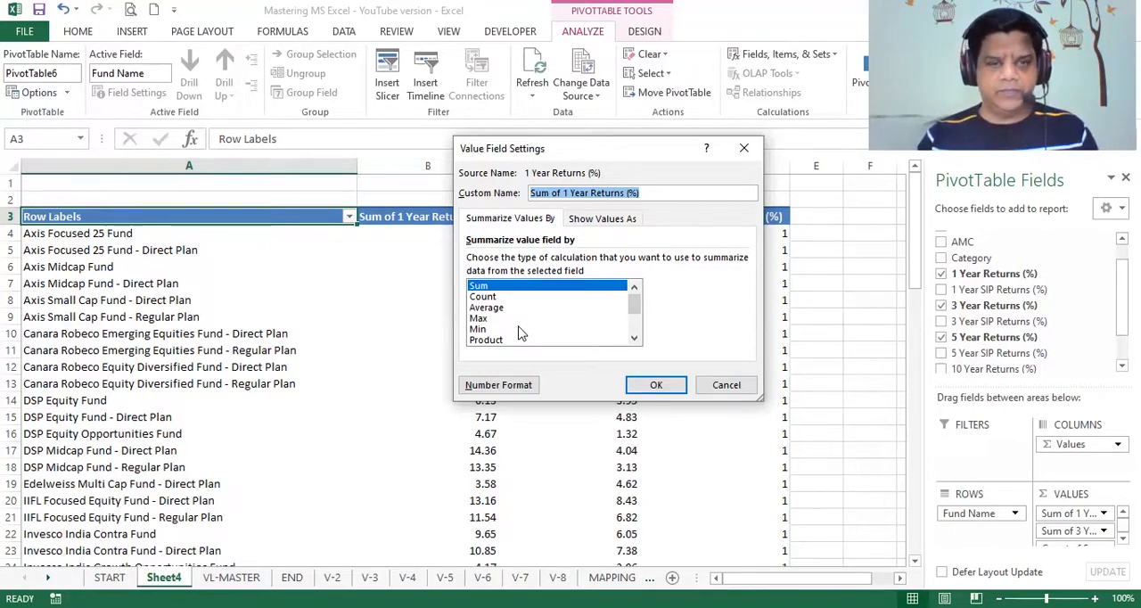
pyautogui.click(486, 309)
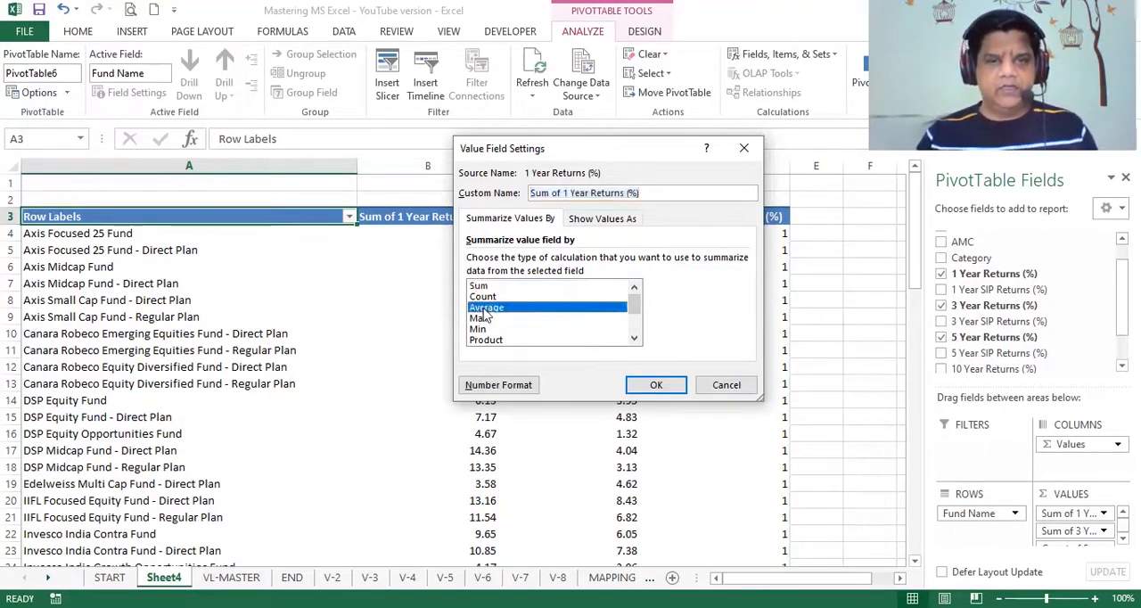
pyautogui.click(658, 386)
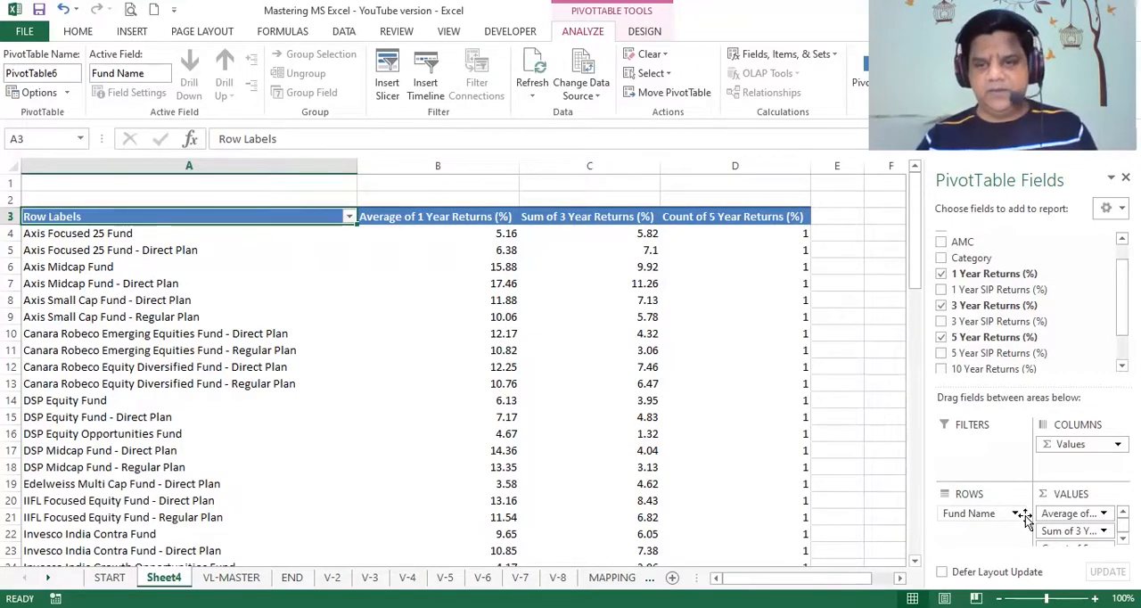
pyautogui.click(1103, 531)
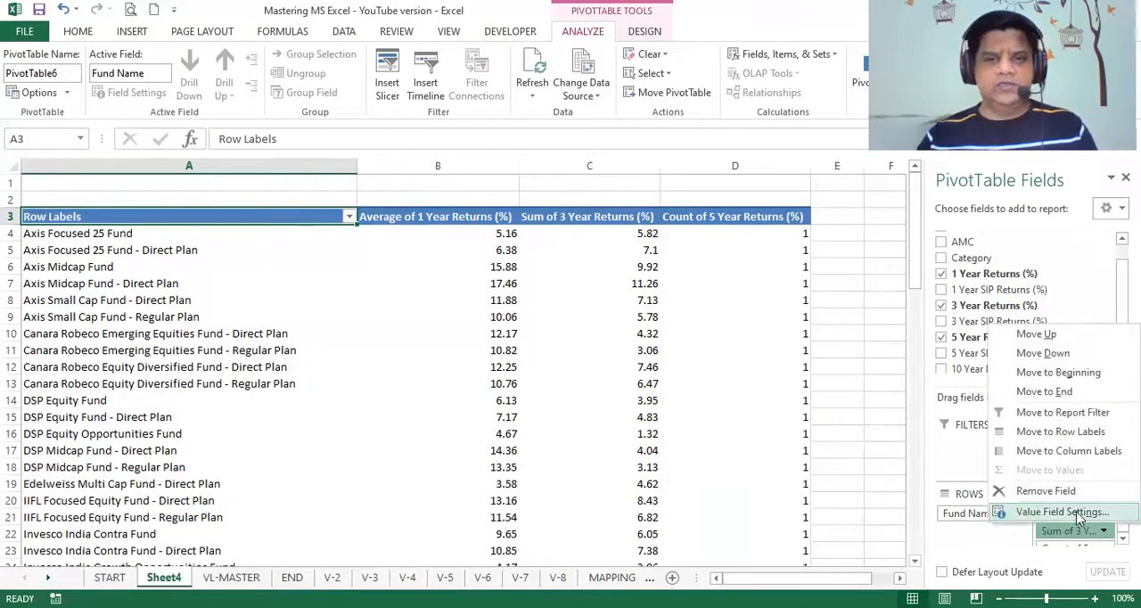
pyautogui.click(1074, 515)
pyautogui.click(488, 308)
pyautogui.click(658, 386)
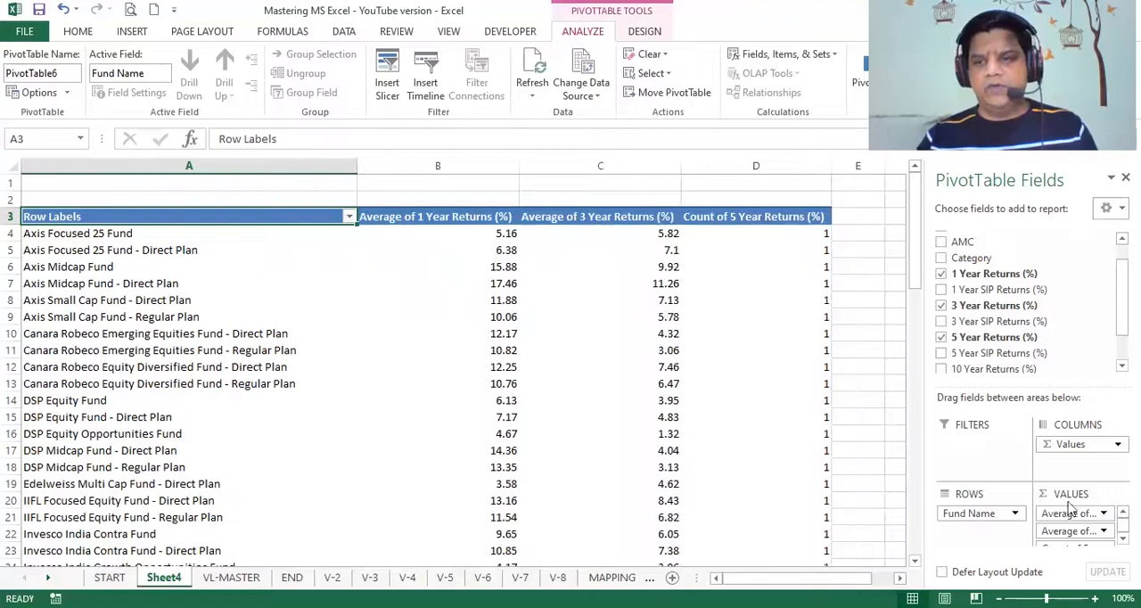
# - Summarize the 5 Year Returns (%) values by Average instead of Count
pyautogui.scroll(-1, 1083, 526)
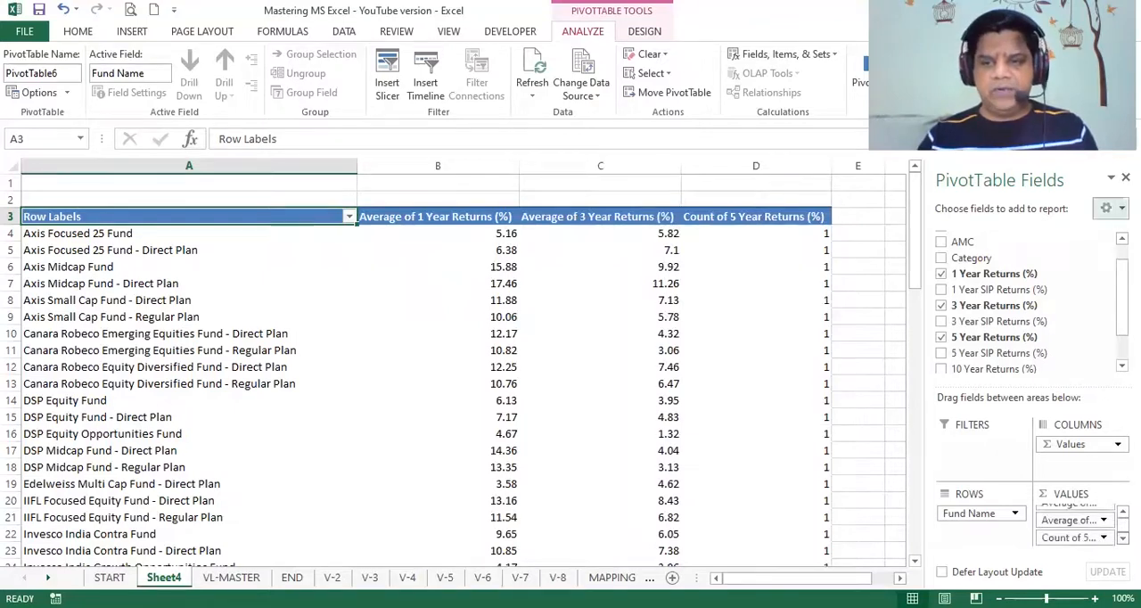
pyautogui.click(1102, 538)
pyautogui.click(1069, 585)
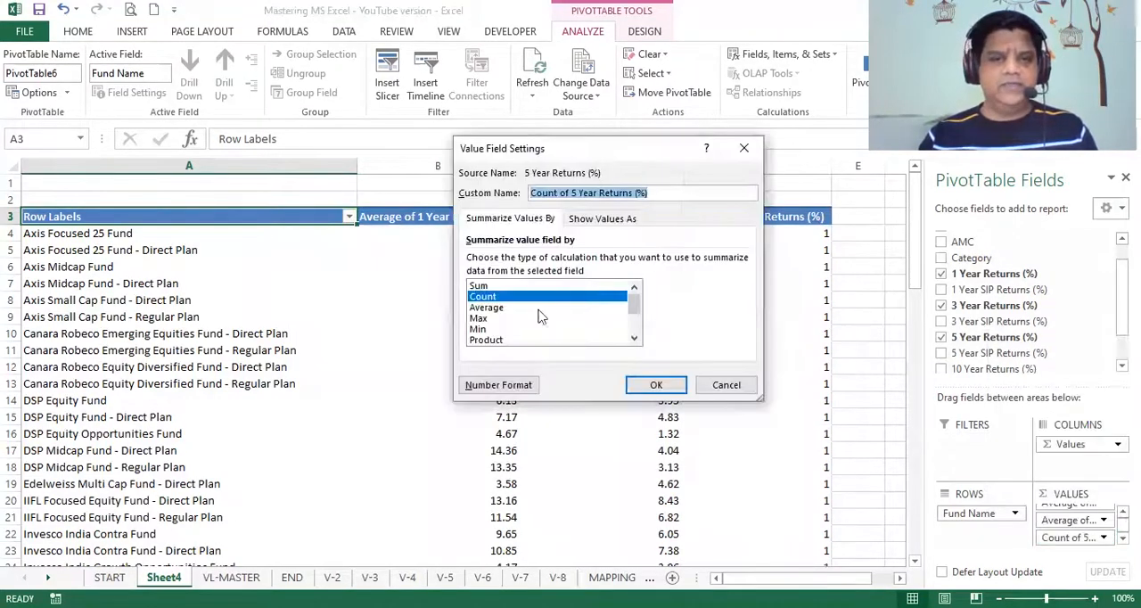
pyautogui.click(491, 308)
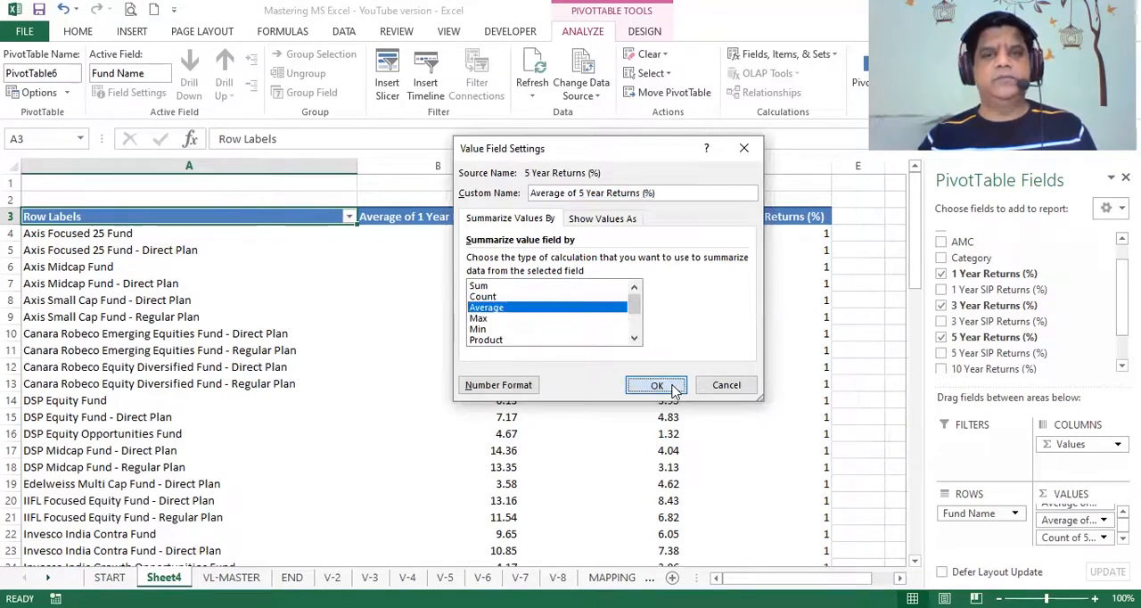
pyautogui.click(657, 385)
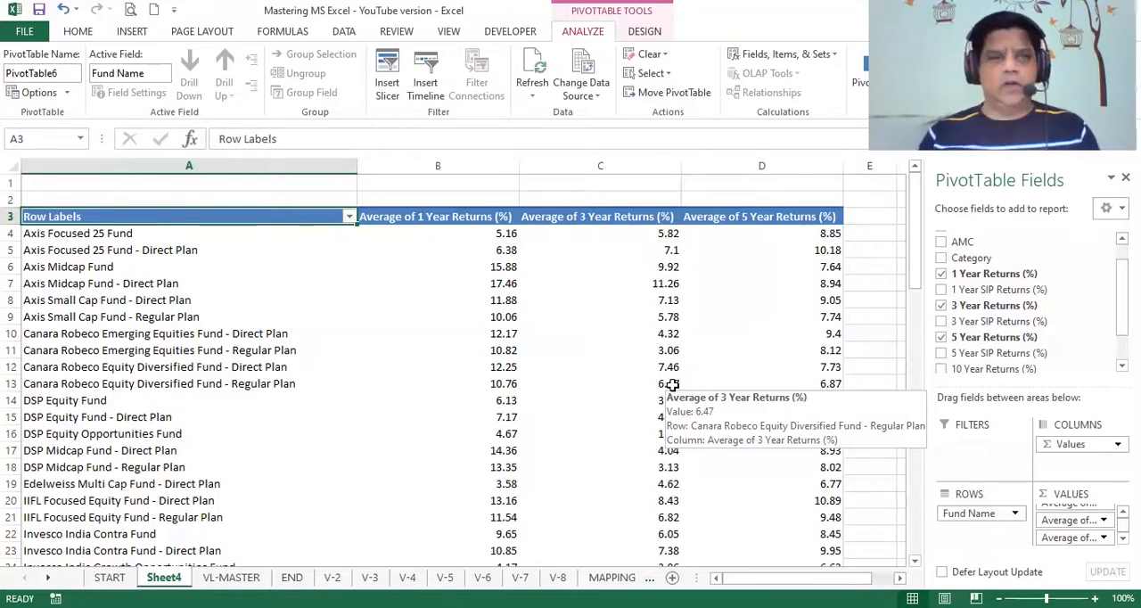
# - Copy the PivotTable's columns A to D and paste a duplicate starting at column G
pyautogui.click(113, 157)
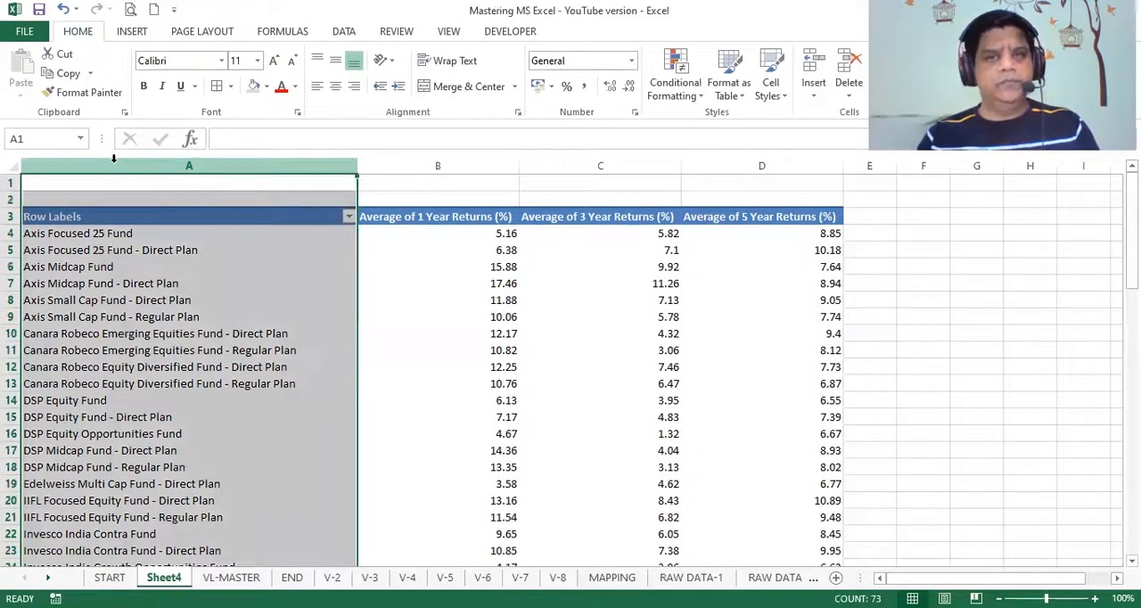
pyautogui.hotkey('shift', 'Right')
pyautogui.hotkey('shift', 'Right')
pyautogui.hotkey('shift', 'Right')
pyautogui.hotkey('ctrl', 'c')
pyautogui.press('Right')
pyautogui.press('Right')
pyautogui.press('Right')
pyautogui.press('Right')
pyautogui.press('Right')
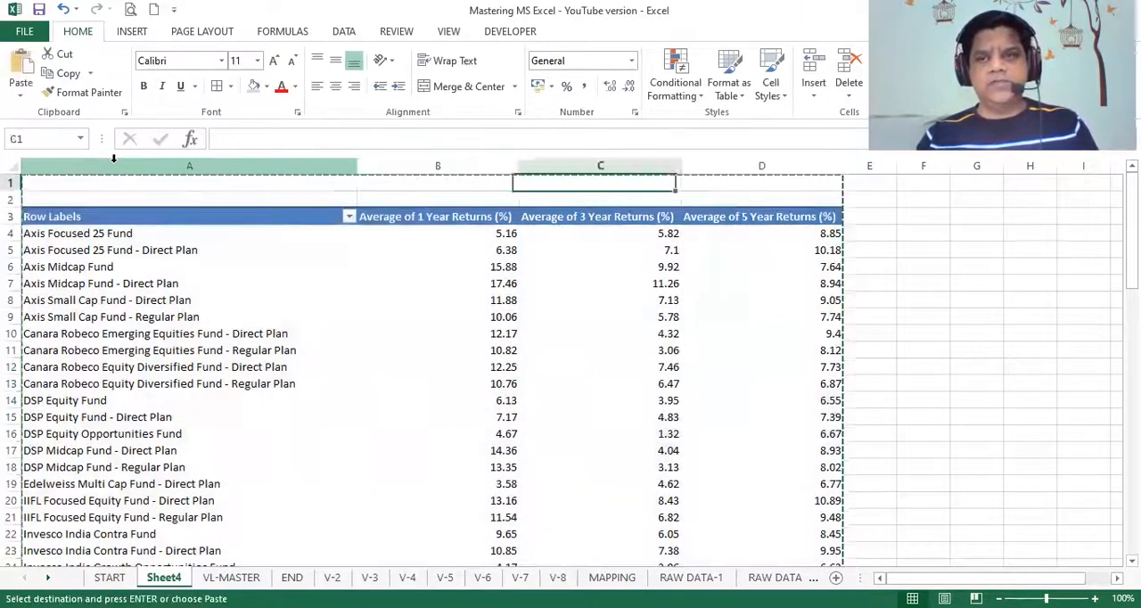
pyautogui.press('Right')
pyautogui.hotkey('ctrl', 'v')
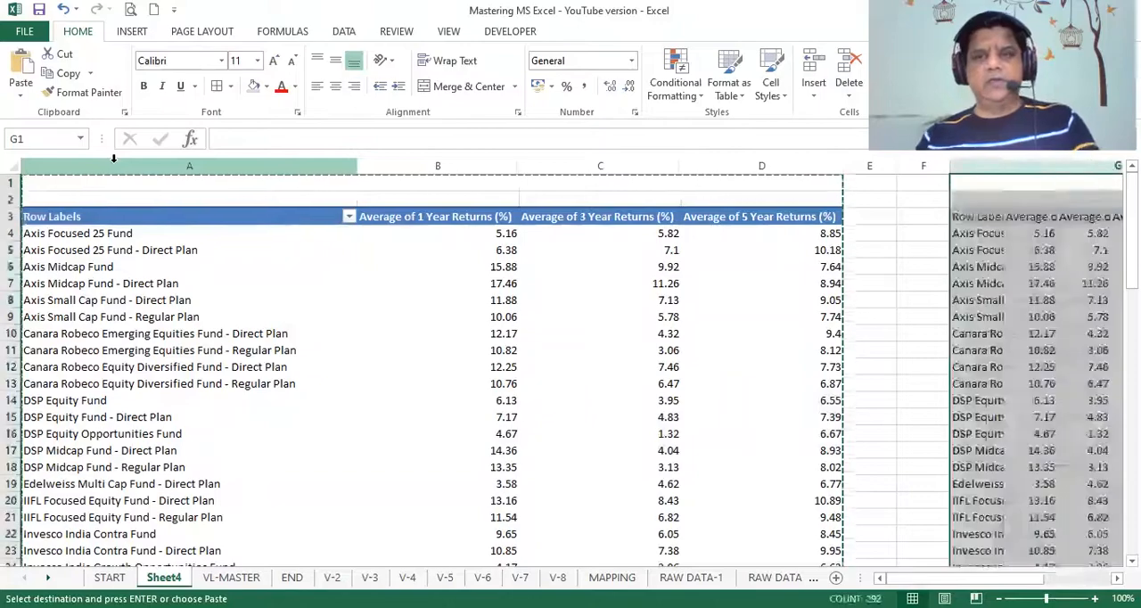
pyautogui.press('Right')
pyautogui.press('Right')
pyautogui.press('Right')
pyautogui.press('Right')
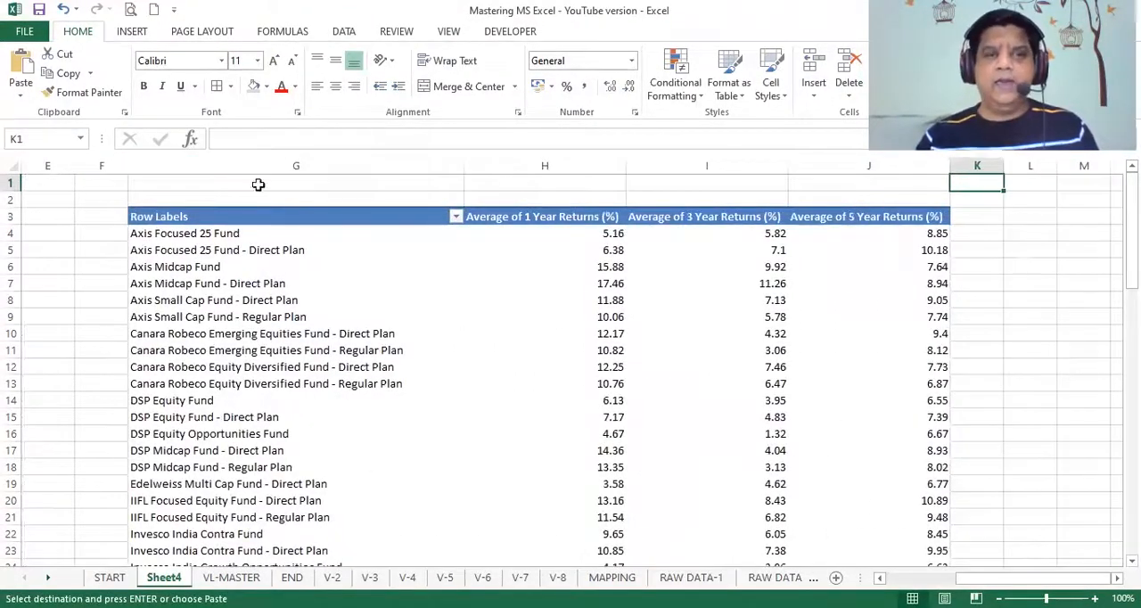
# - Remove the 1 Year, 3 Year and 5 Year Returns (%) values from the copied PivotTable in column G
pyautogui.click(297, 211)
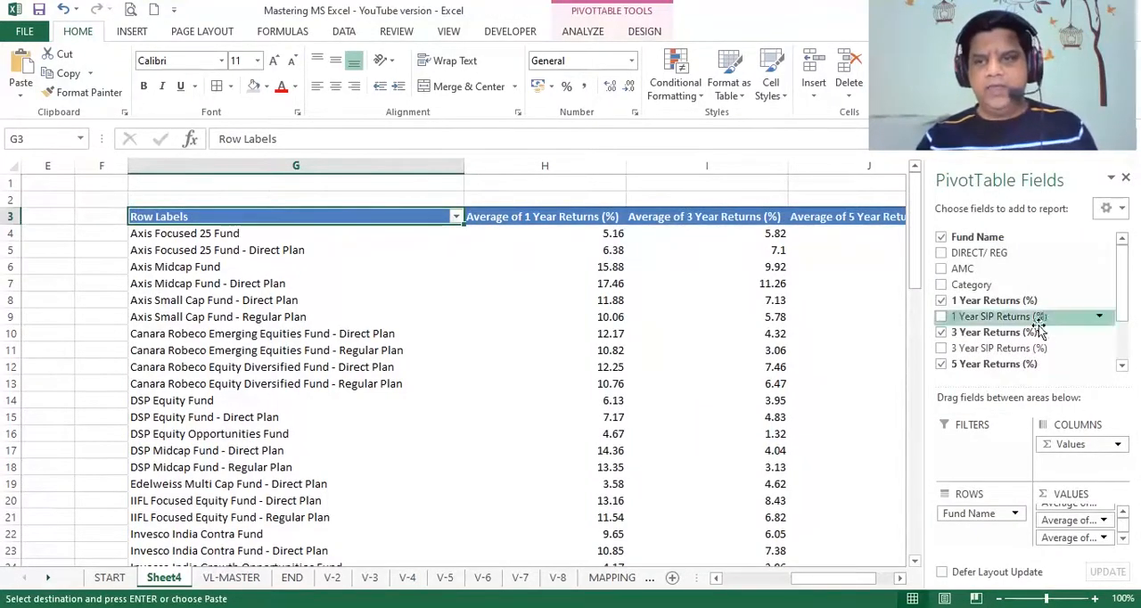
pyautogui.scroll(1, 1075, 521)
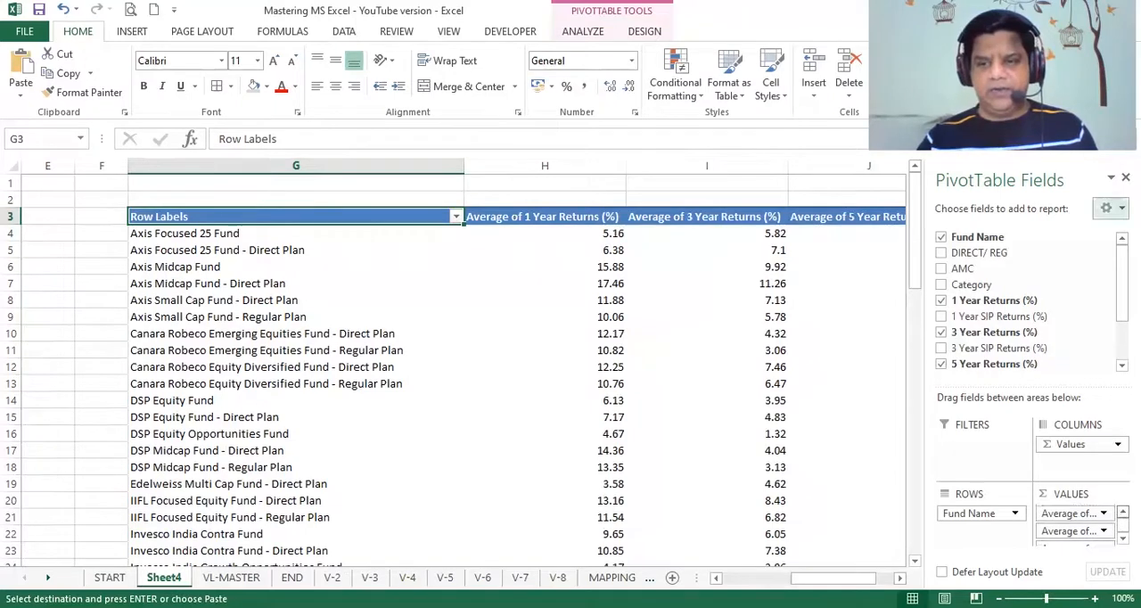
pyautogui.moveTo(1075, 521); pyautogui.dragTo(796, 381)
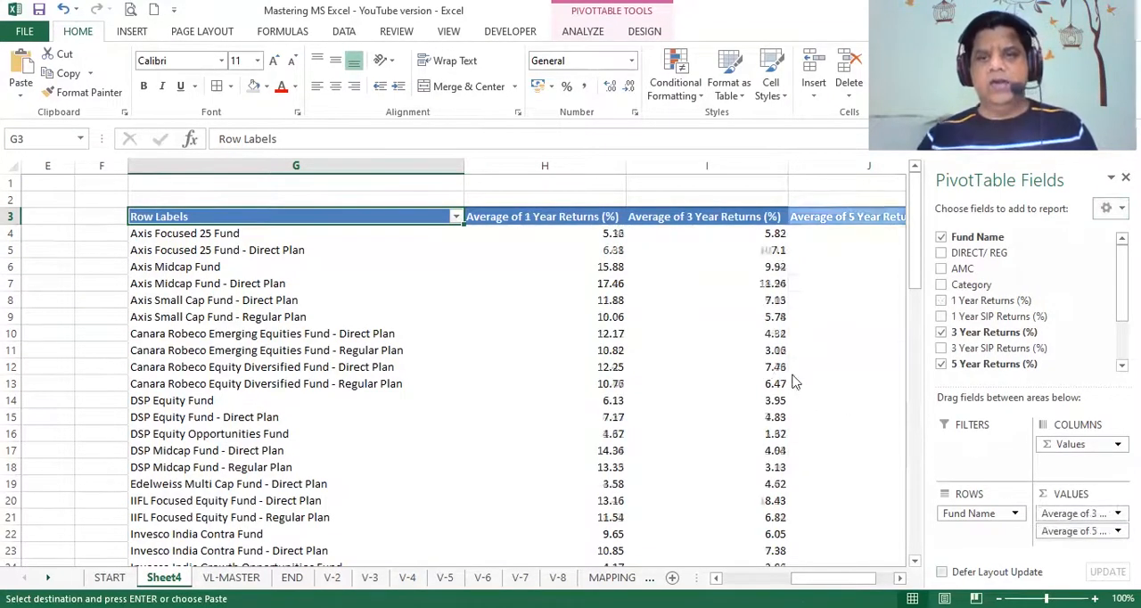
pyautogui.moveTo(1068, 520); pyautogui.dragTo(785, 423)
pyautogui.moveTo(1075, 513); pyautogui.dragTo(782, 430)
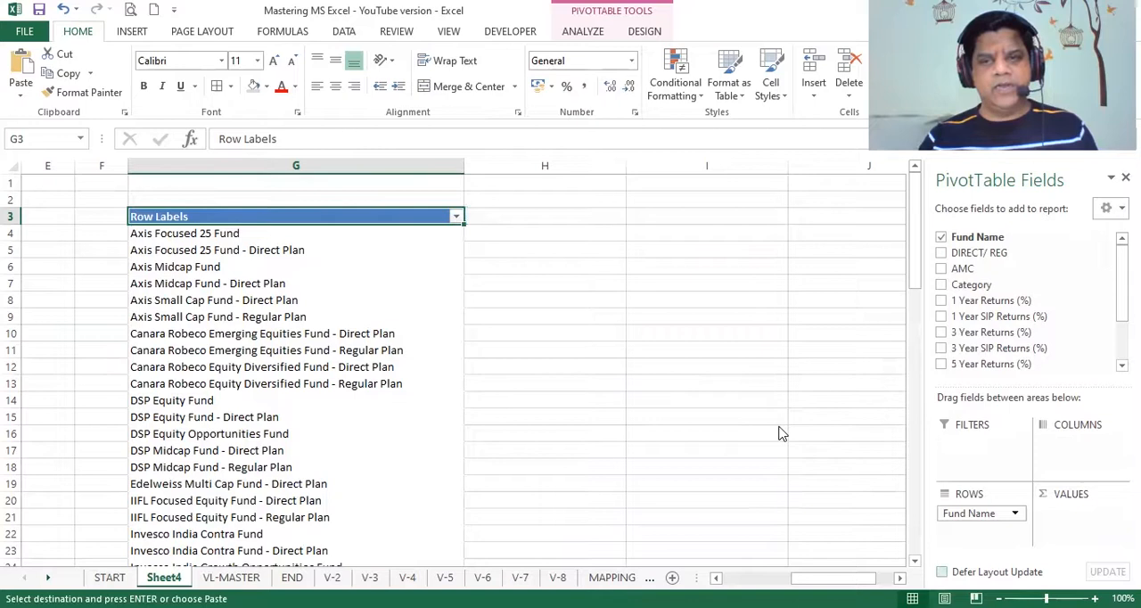
# - Add 1 Year, 3 Year and 5 Year SIP Returns (%) as values in the copied PivotTable
pyautogui.moveTo(996, 316); pyautogui.dragTo(1089, 527)
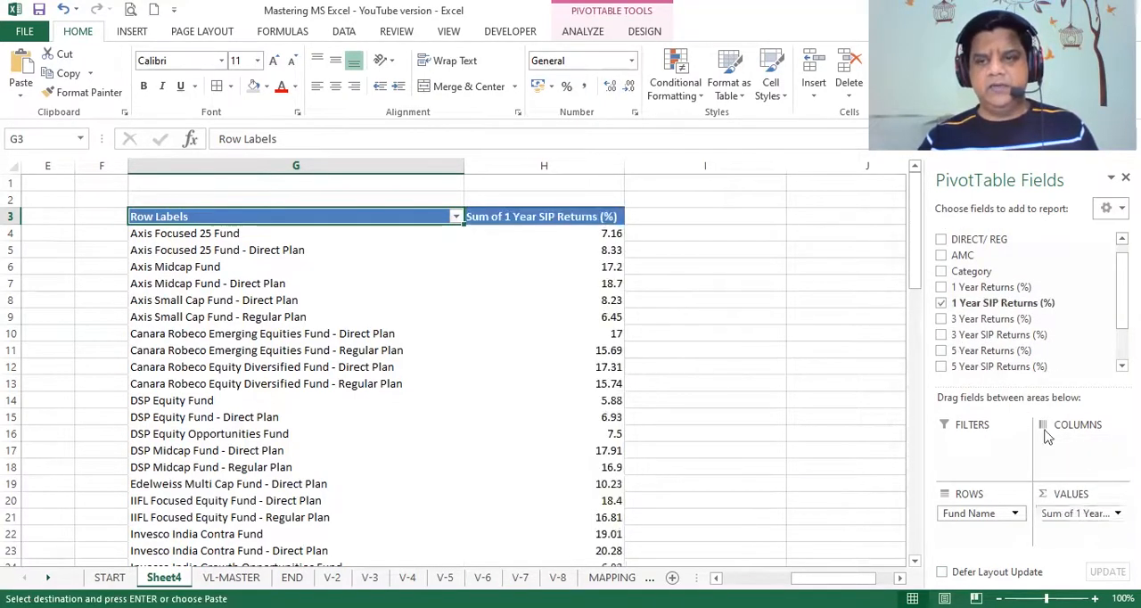
pyautogui.moveTo(997, 334); pyautogui.dragTo(1087, 532)
pyautogui.moveTo(970, 371); pyautogui.dragTo(1083, 547)
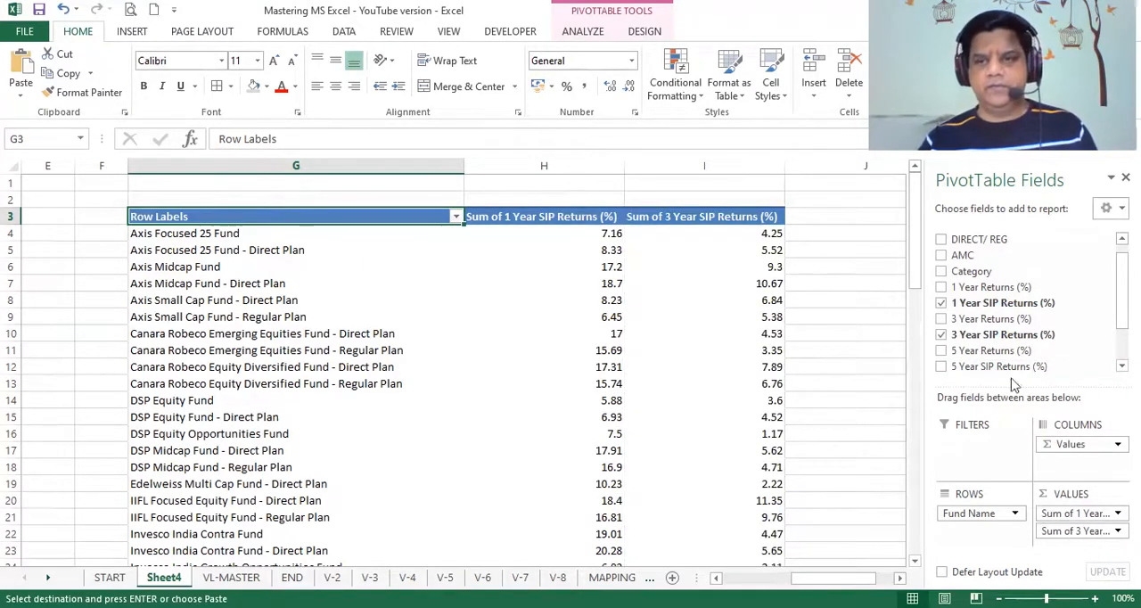
pyautogui.moveTo(1006, 365); pyautogui.dragTo(1078, 544)
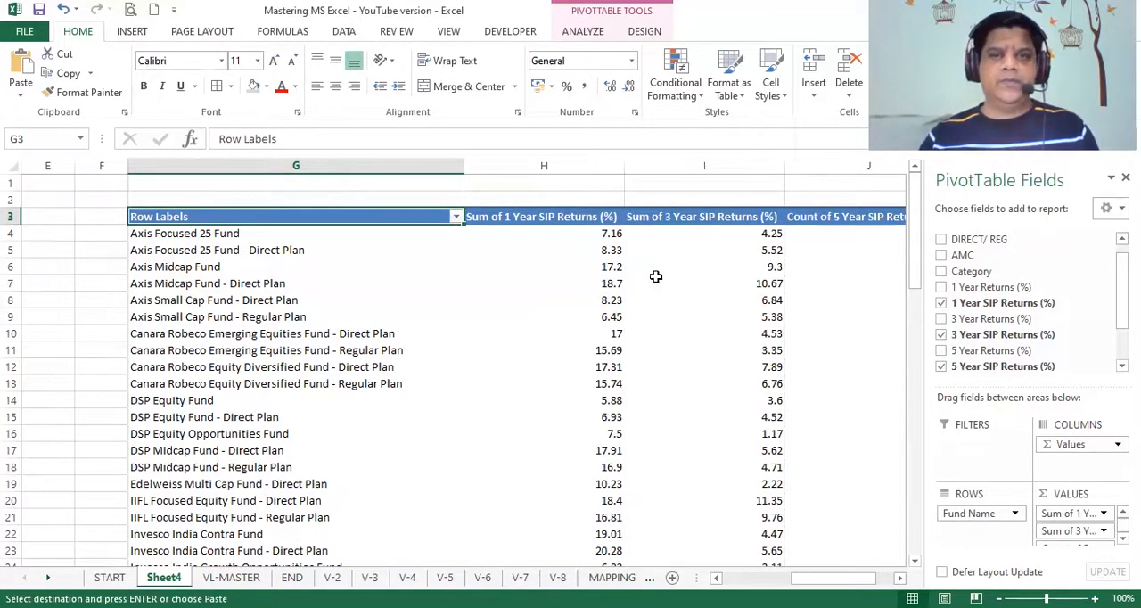
# - Summarize the 1 Year SIP Returns (%) and 3 Year SIP Returns (%) values by Average in the copied PivotTable
pyautogui.click(1105, 515)
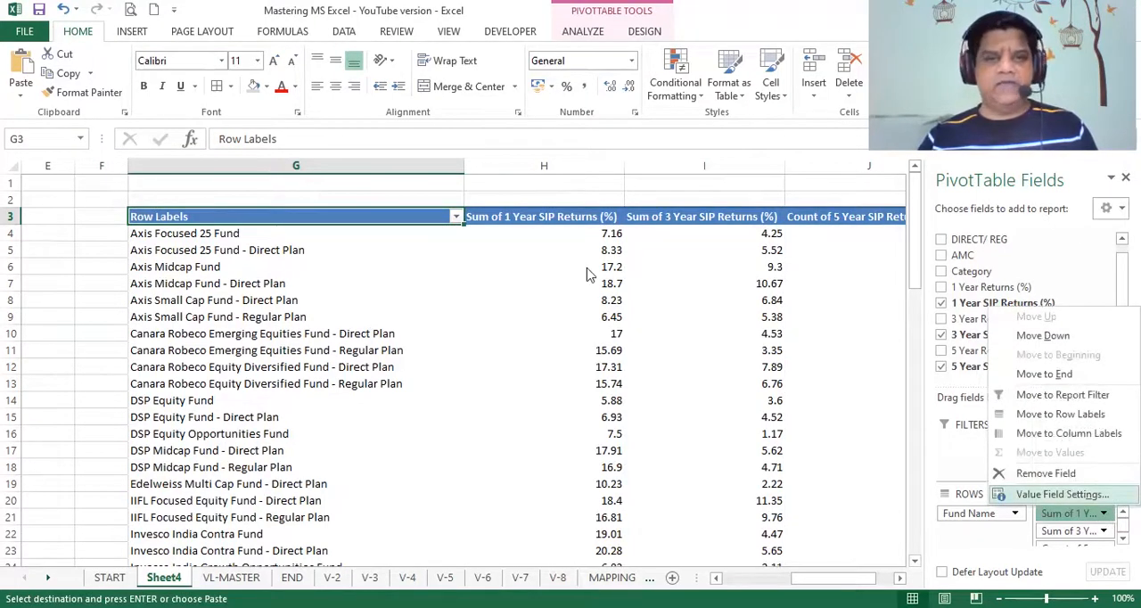
pyautogui.click(1062, 494)
pyautogui.click(486, 308)
pyautogui.click(656, 385)
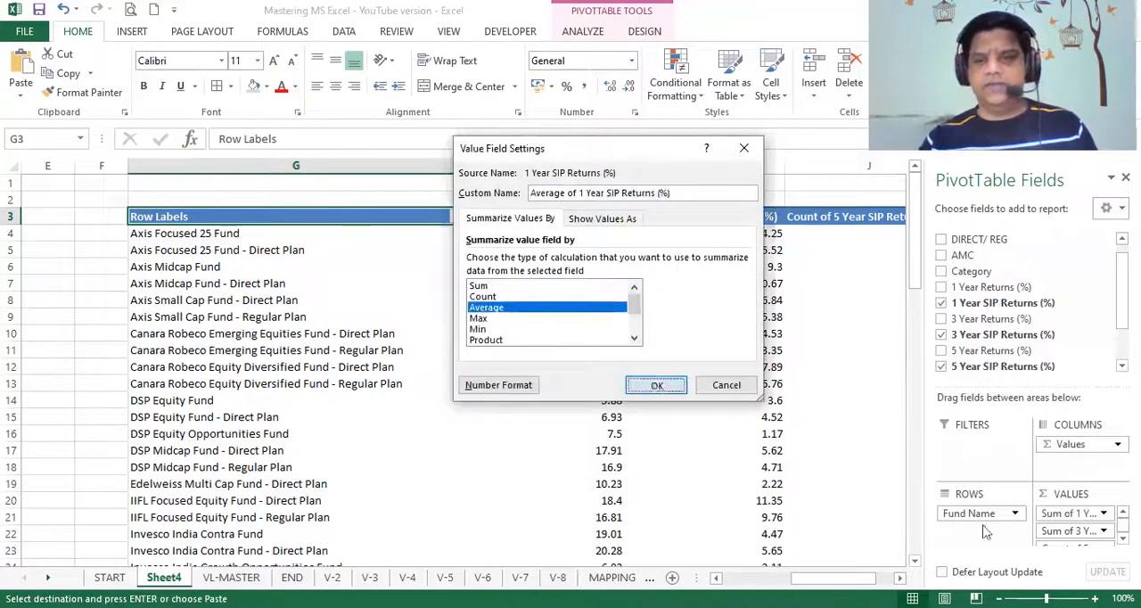
pyautogui.click(1105, 532)
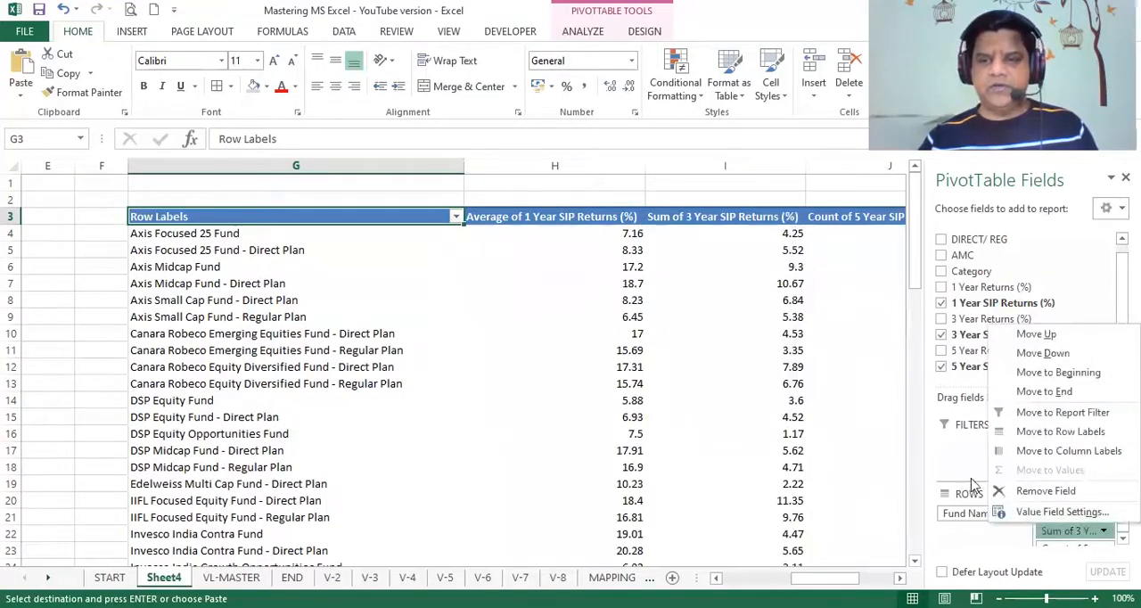
pyautogui.click(1039, 514)
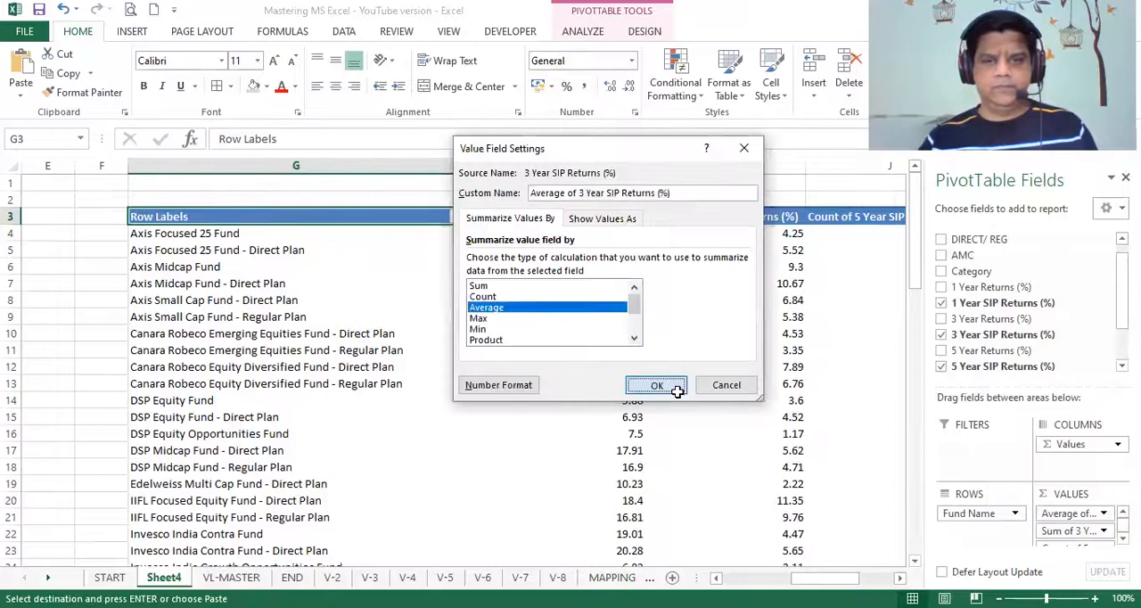
pyautogui.click(658, 387)
pyautogui.click(1122, 538)
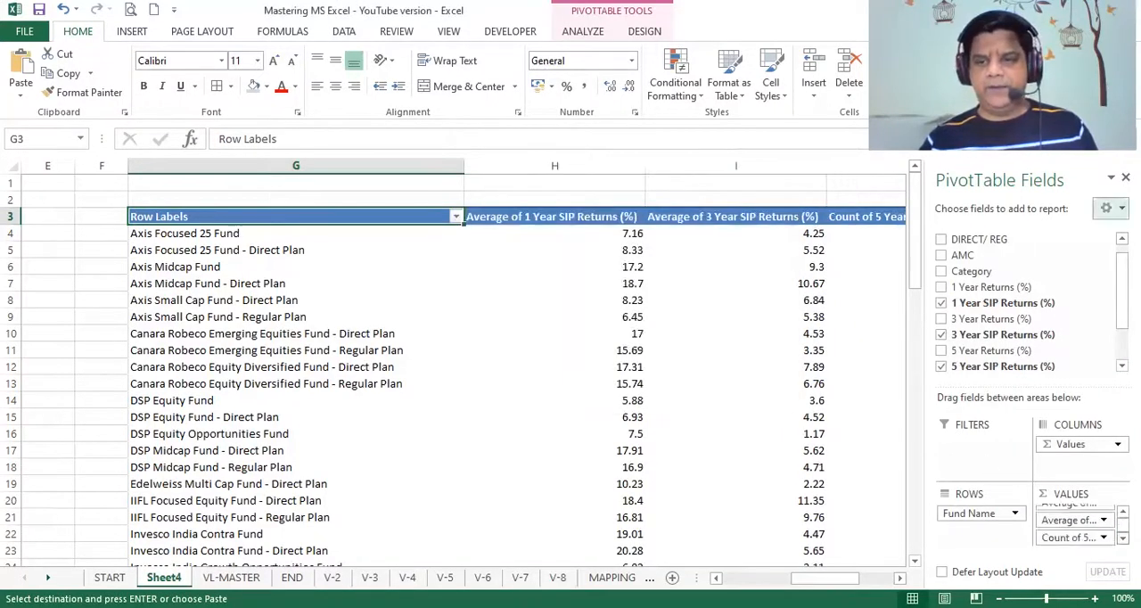
# - Summarize the 5 Year SIP Returns (%) values by Average in the PivotTable starting at column G
pyautogui.click(1104, 538)
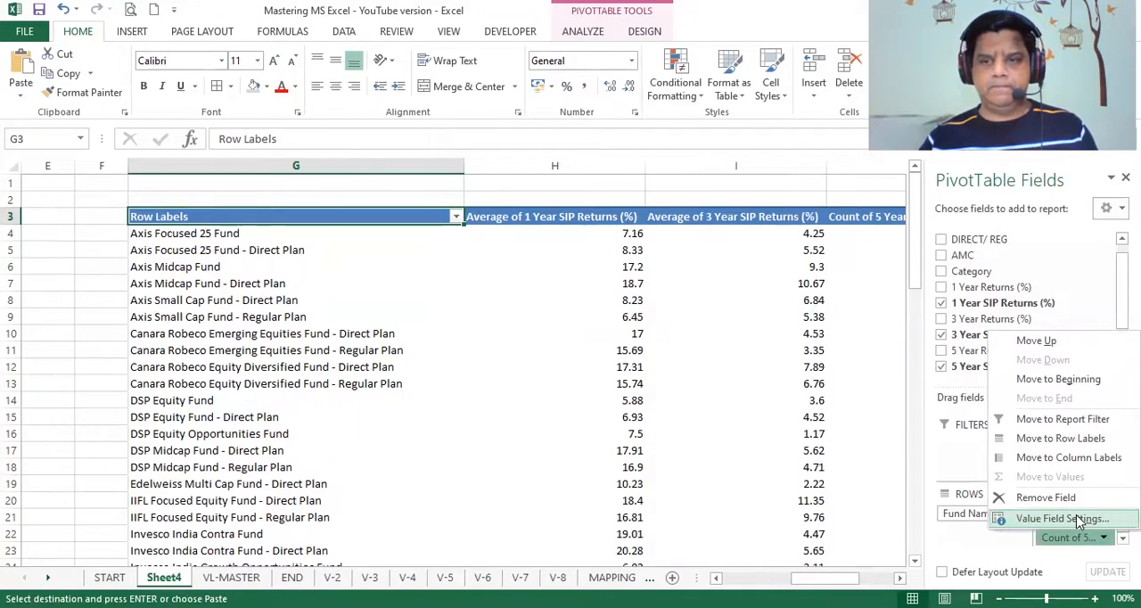
pyautogui.click(1079, 519)
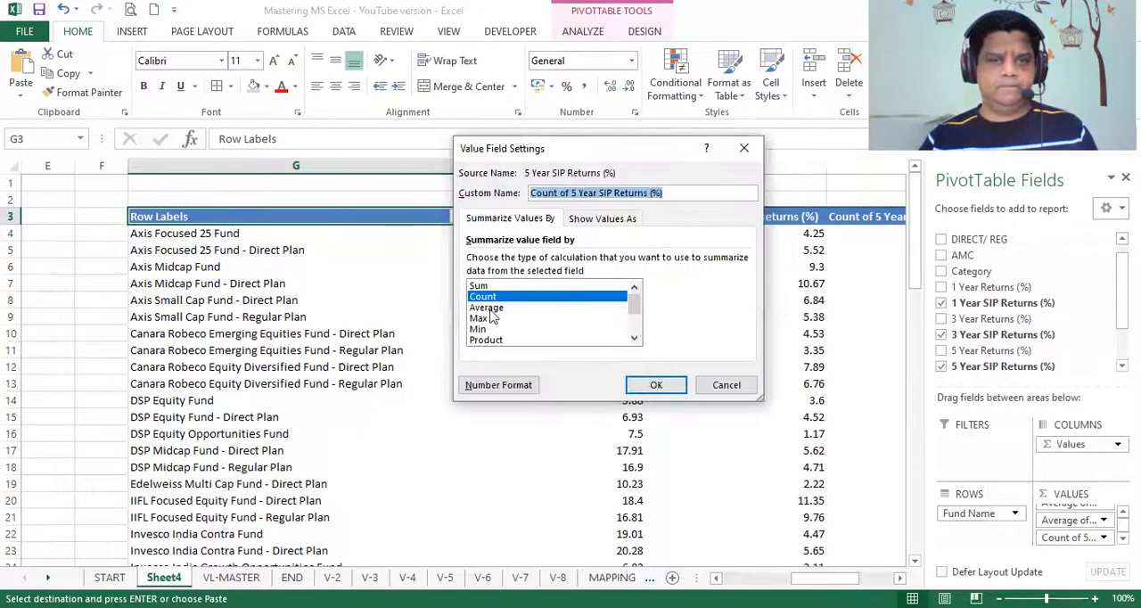
pyautogui.click(492, 308)
pyautogui.click(657, 385)
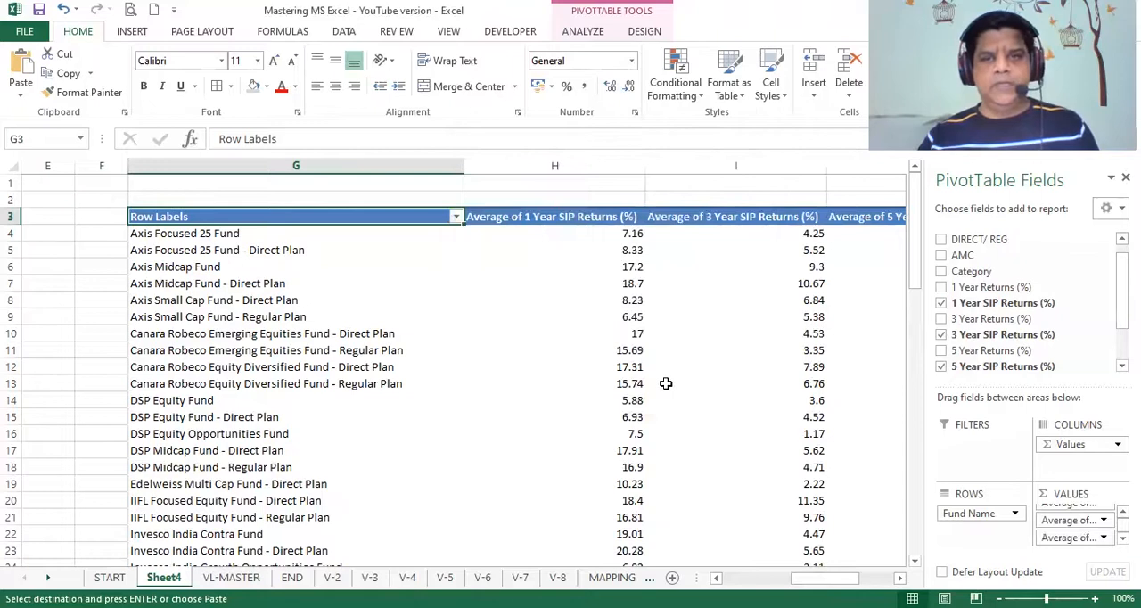
# - Copy the SIP returns PivotTable's columns G to J and paste a duplicate starting at column M
pyautogui.hscroll(1, 463, 370)
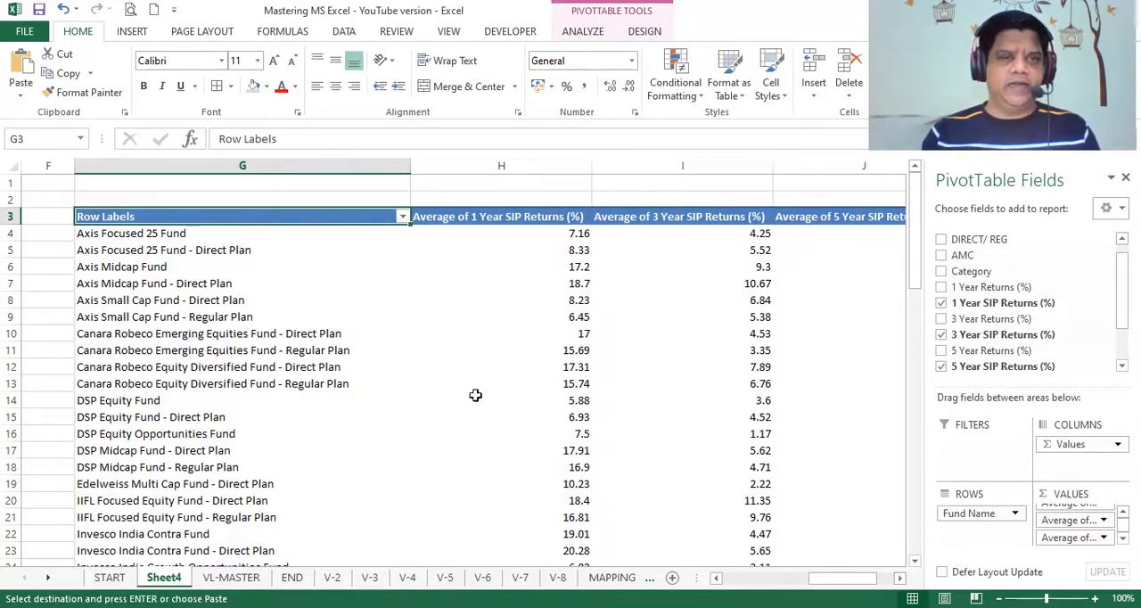
pyautogui.click(303, 160)
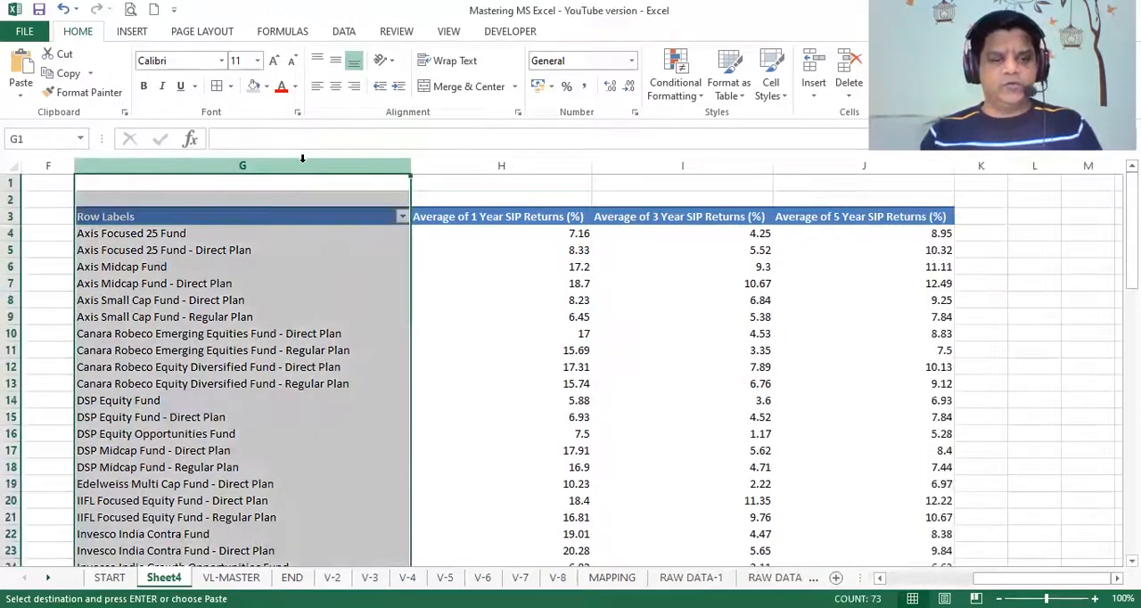
pyautogui.hotkey('shift', 'Right')
pyautogui.hotkey('shift', 'Right')
pyautogui.hotkey('shift', 'Right')
pyautogui.hotkey('ctrl', 'c')
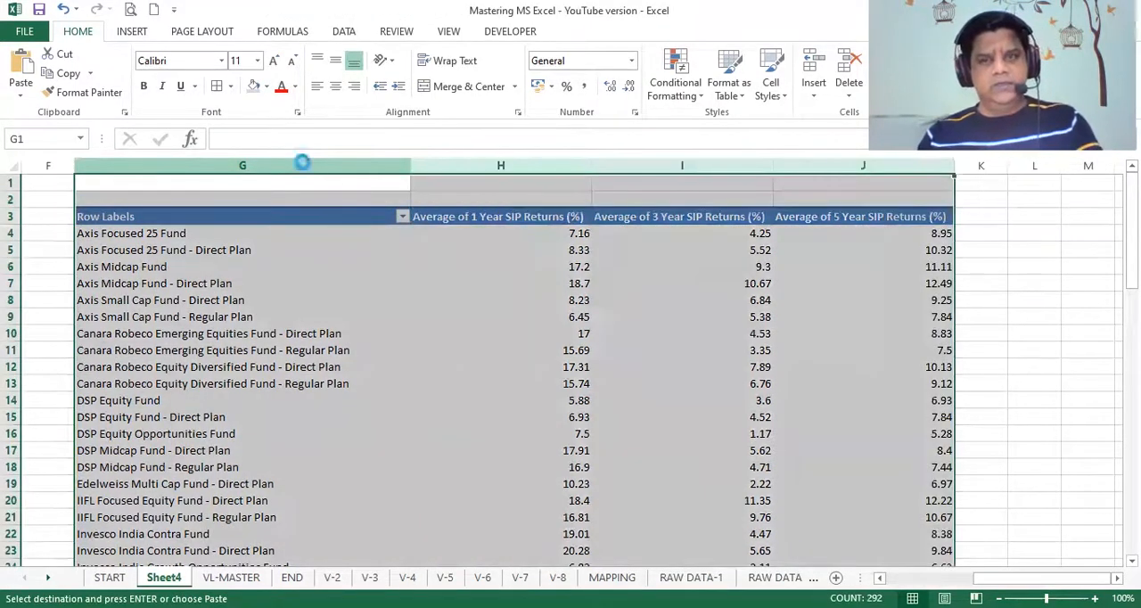
pyautogui.press('Right')
pyautogui.press('Right')
pyautogui.press('Right')
pyautogui.press('Right')
pyautogui.press('Right')
pyautogui.press('Right')
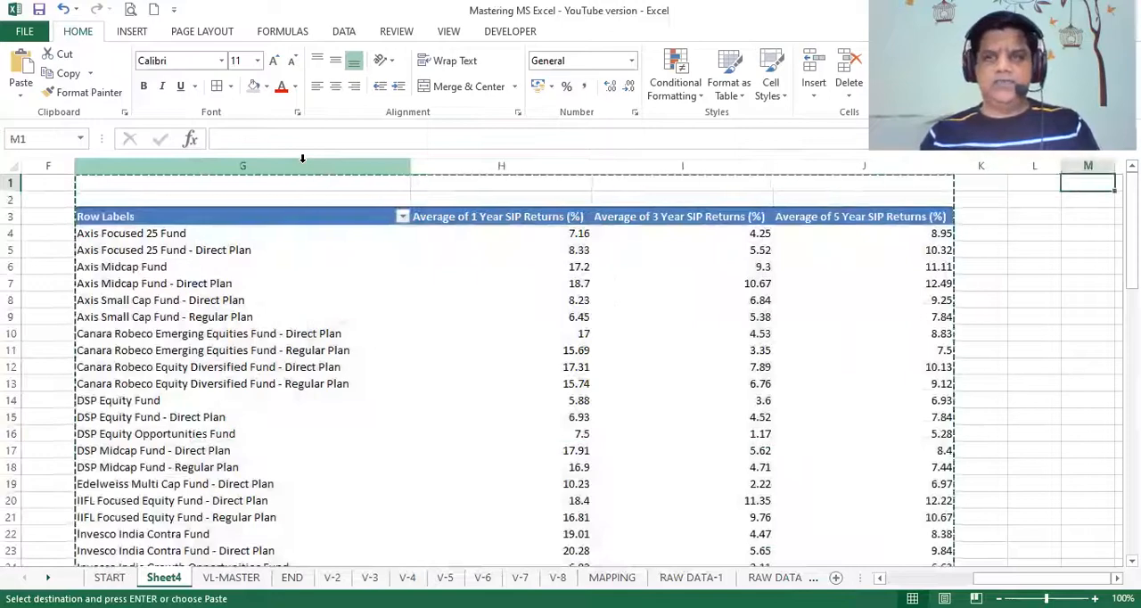
pyautogui.hotkey('ctrl', 'v')
pyautogui.press('Right')
pyautogui.press('Right')
pyautogui.press('Right')
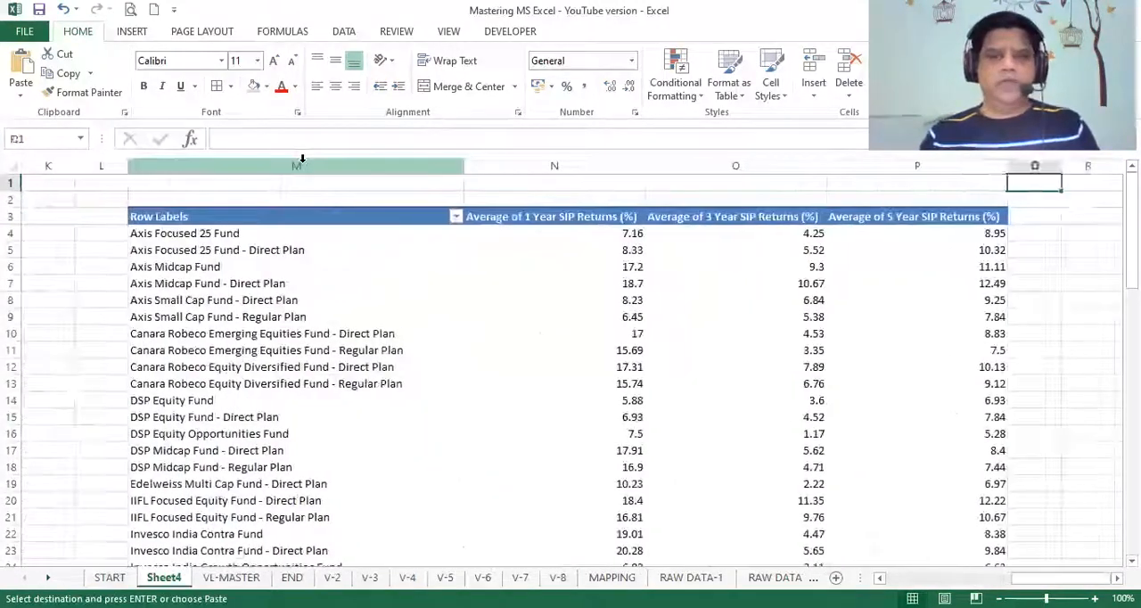
# - Add AMC as a report filter to the PivotTable in column M and filter it to Kotak
pyautogui.click(266, 218)
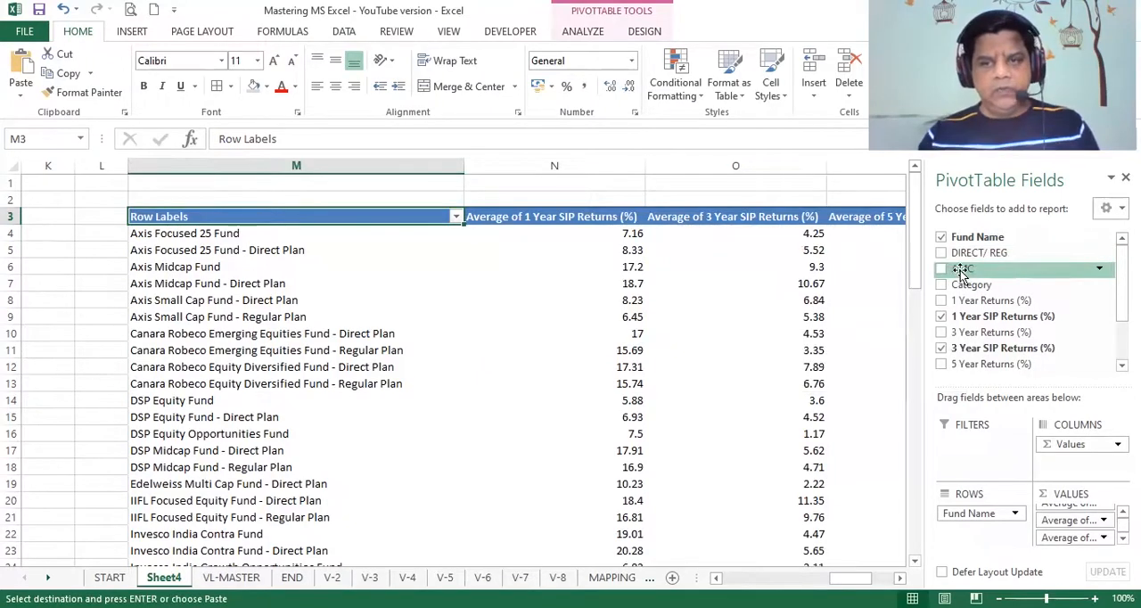
pyautogui.moveTo(961, 274); pyautogui.dragTo(974, 450)
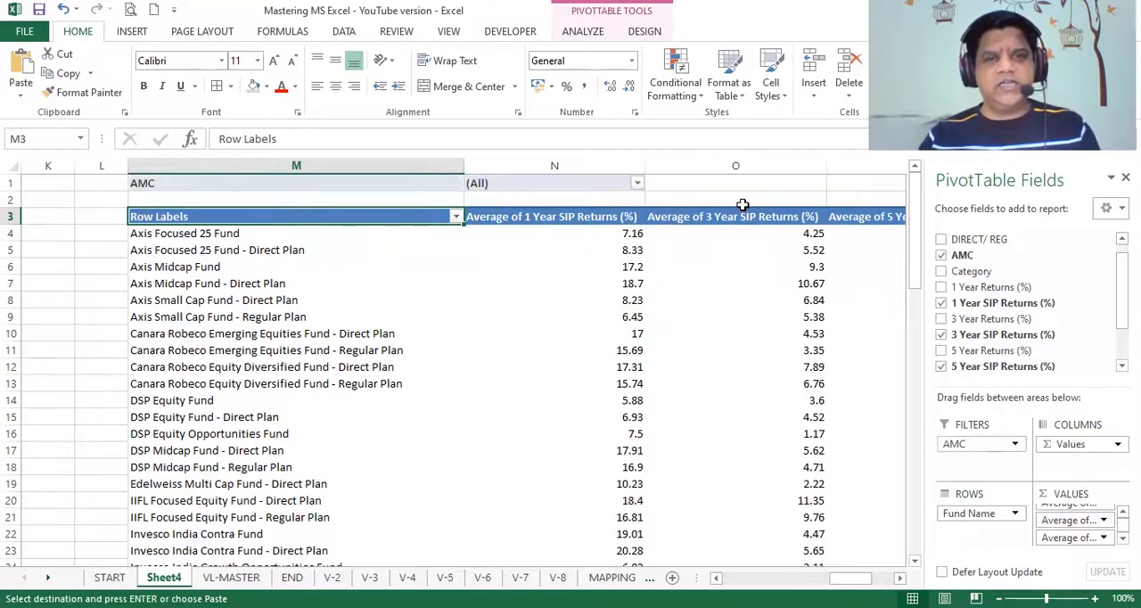
pyautogui.click(637, 185)
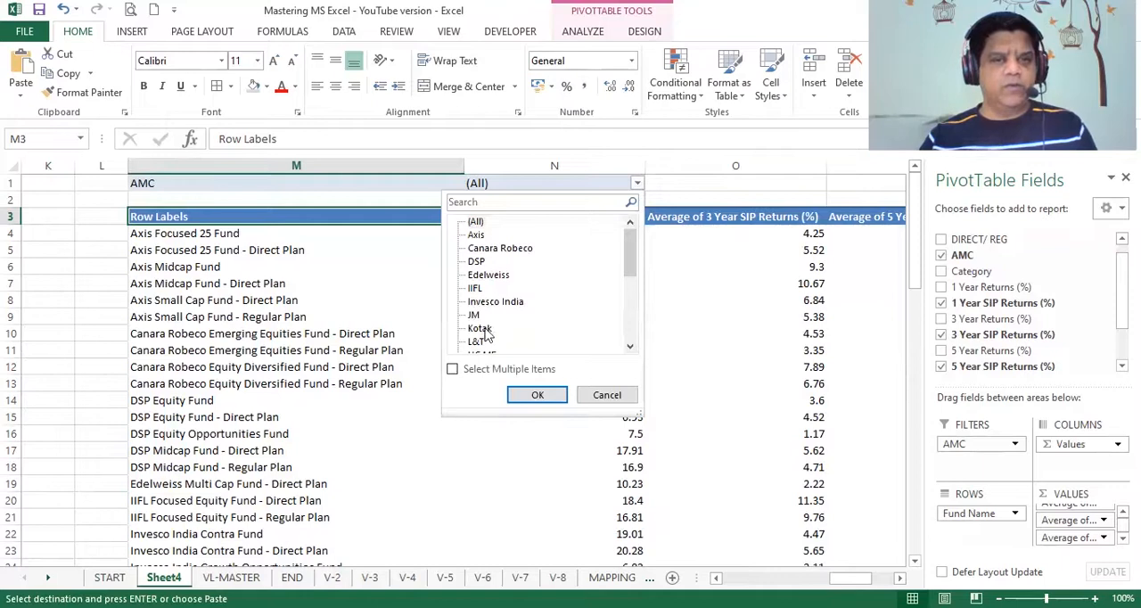
pyautogui.click(486, 329)
pyautogui.click(535, 394)
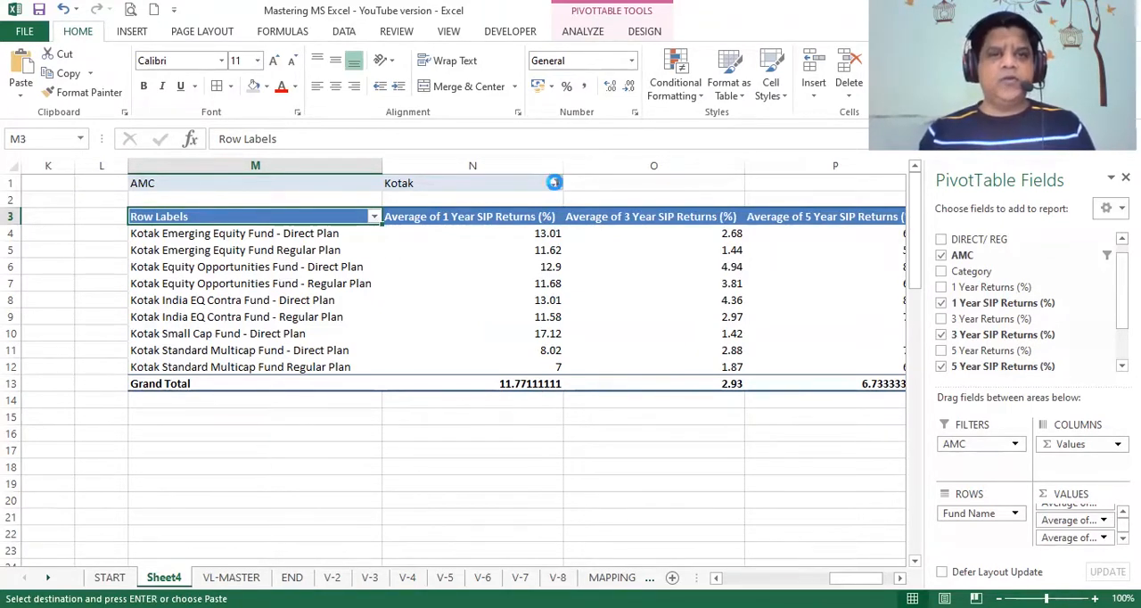
# - Switch the AMC filter to Axis, and extend it to multiple items with Axis and Kotak both selected
pyautogui.click(556, 184)
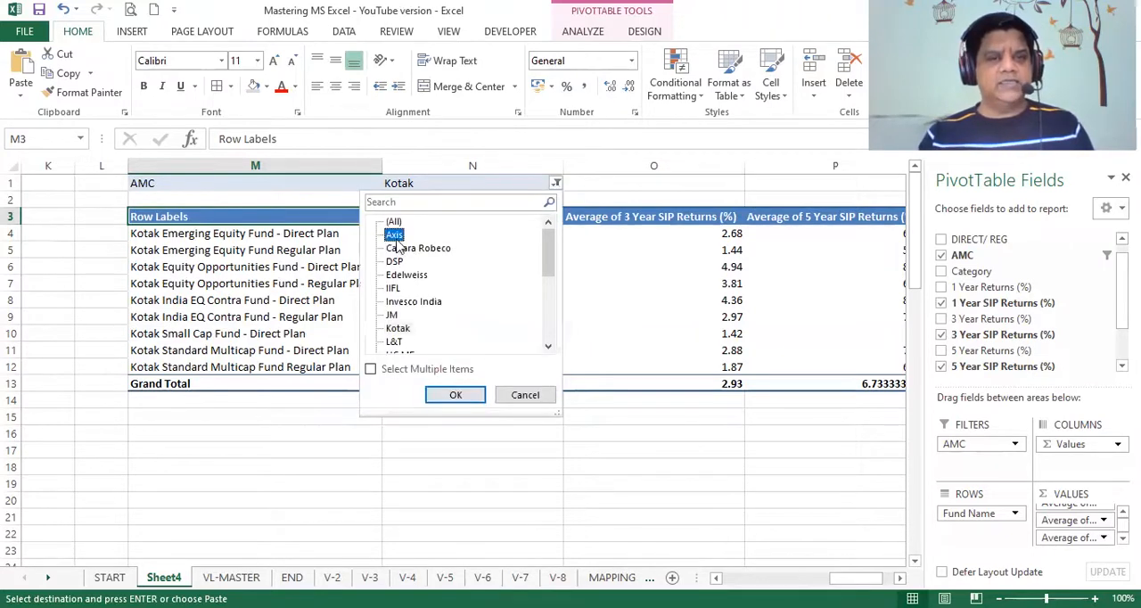
pyautogui.click(455, 395)
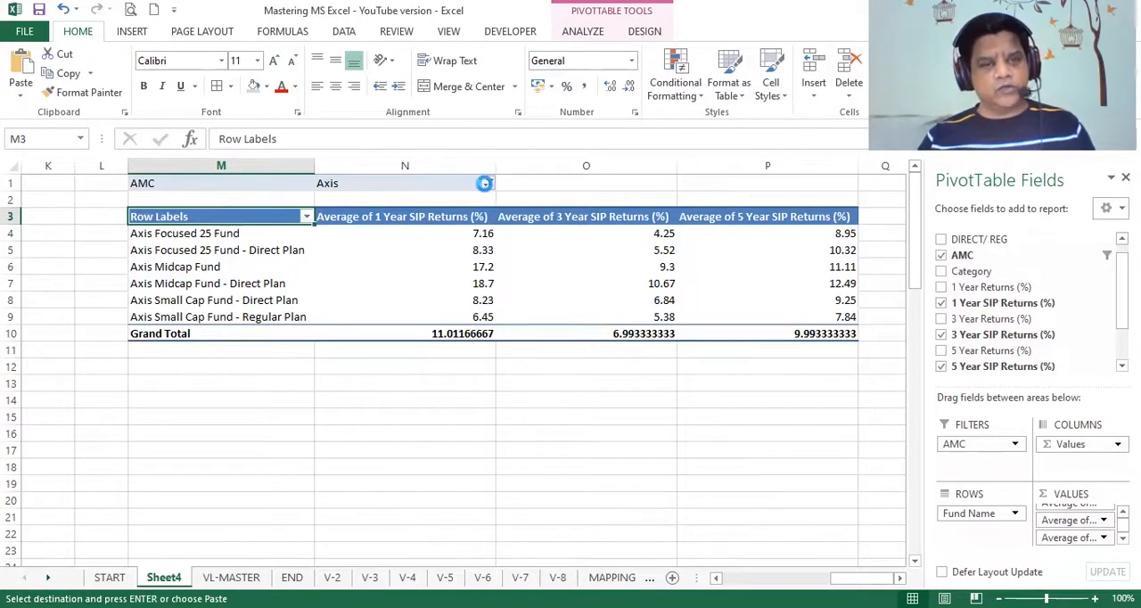
pyautogui.click(489, 184)
pyautogui.click(303, 370)
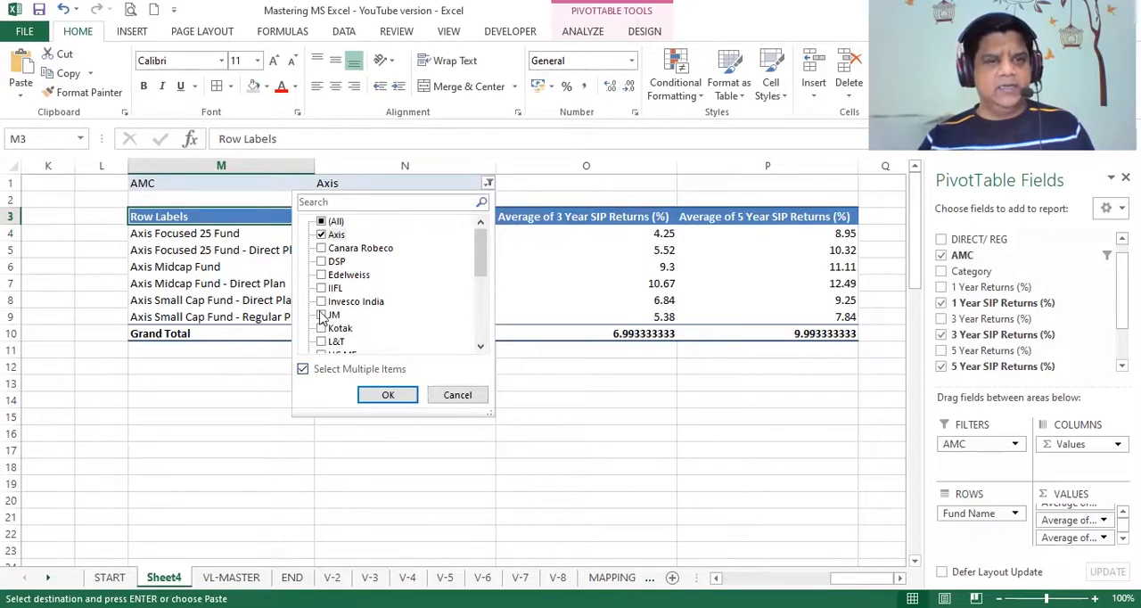
pyautogui.click(322, 328)
pyautogui.click(384, 396)
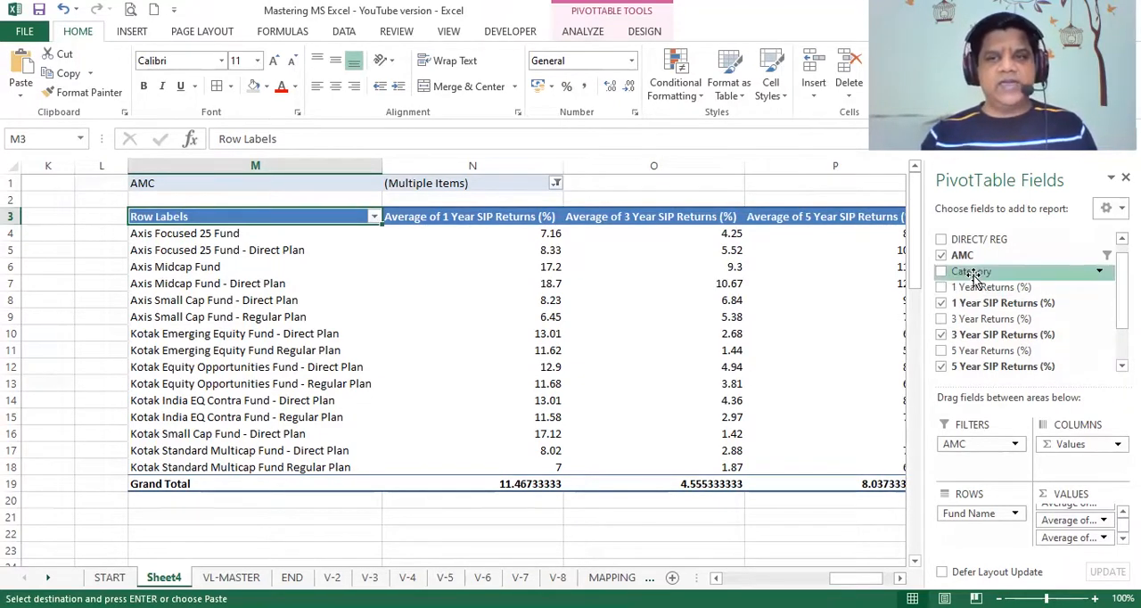
# - Add DIRECT/ REG as a second report filter to the PivotTable in column M and set it to Regular Plan
pyautogui.moveTo(976, 240); pyautogui.dragTo(978, 477)
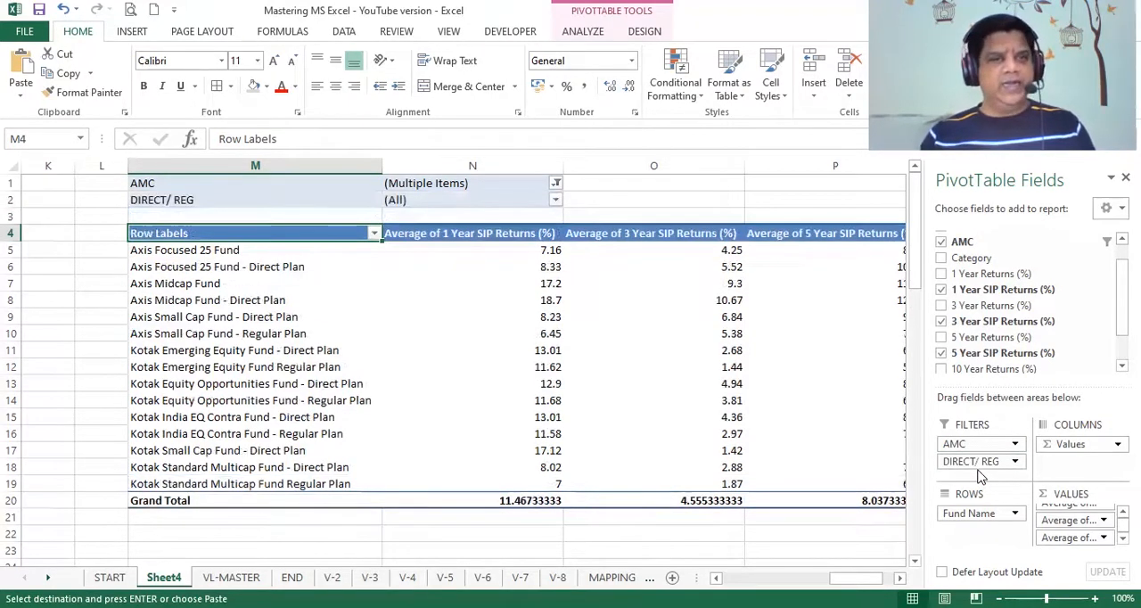
pyautogui.click(555, 200)
pyautogui.click(422, 268)
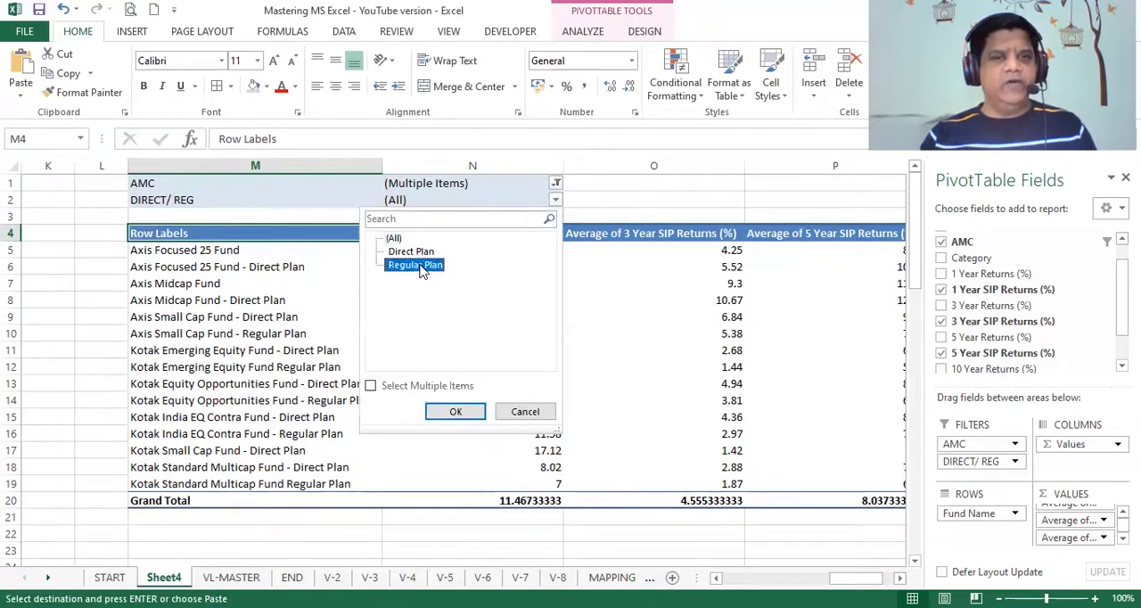
pyautogui.click(460, 411)
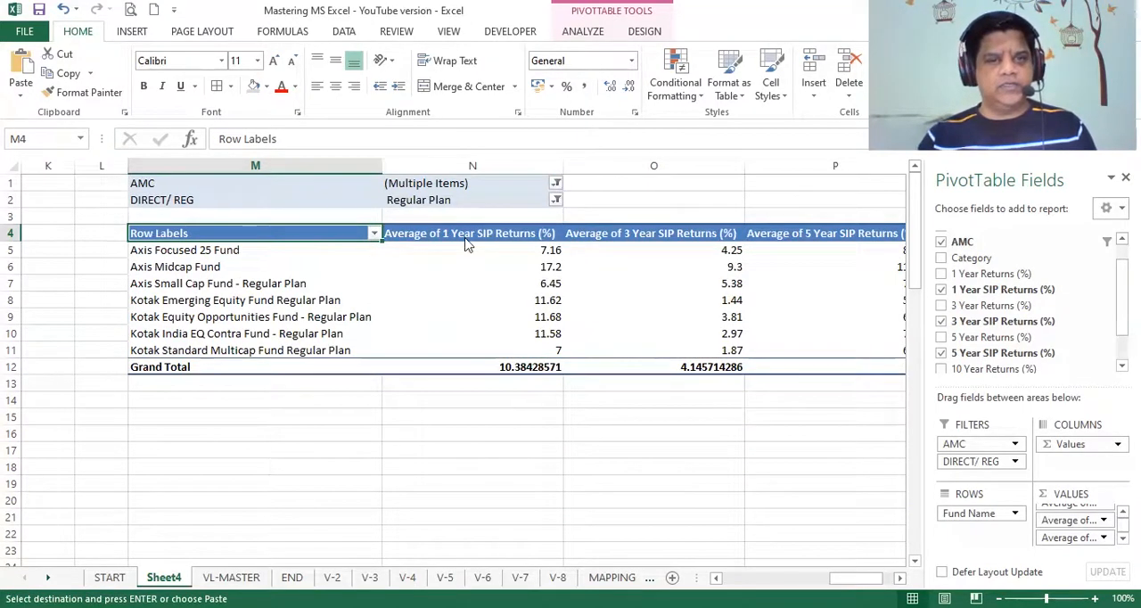
# - Exclude Axis from the AMC report filter so that only Kotak is selected
pyautogui.click(554, 182)
pyautogui.click(389, 234)
pyautogui.click(451, 395)
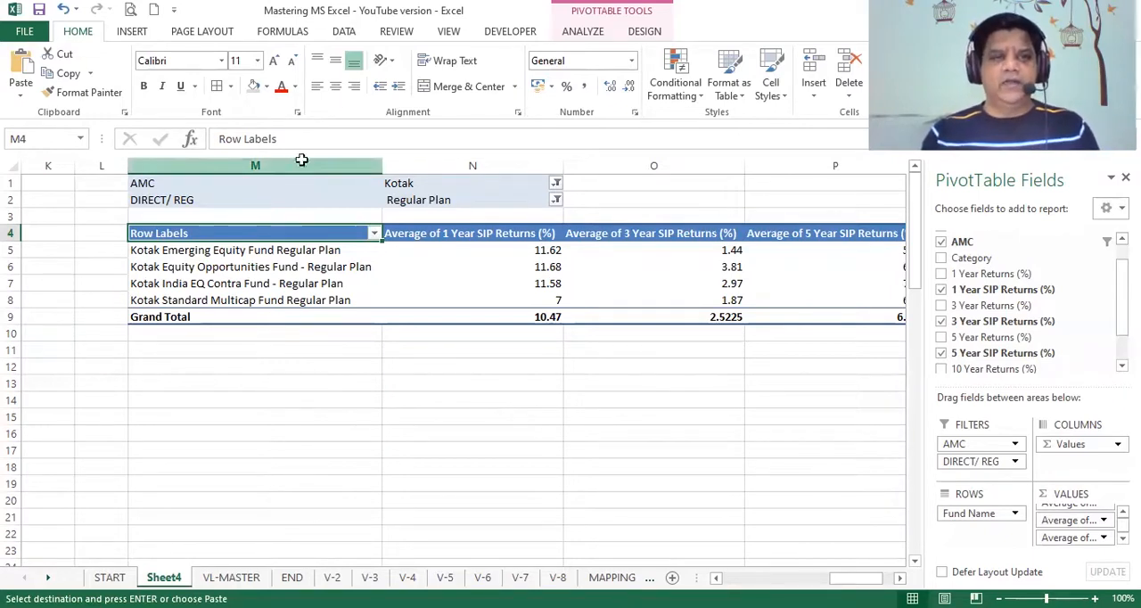
# - Copy the filtered PivotTable's columns M to P and paste a duplicate starting at column S
pyautogui.click(300, 159)
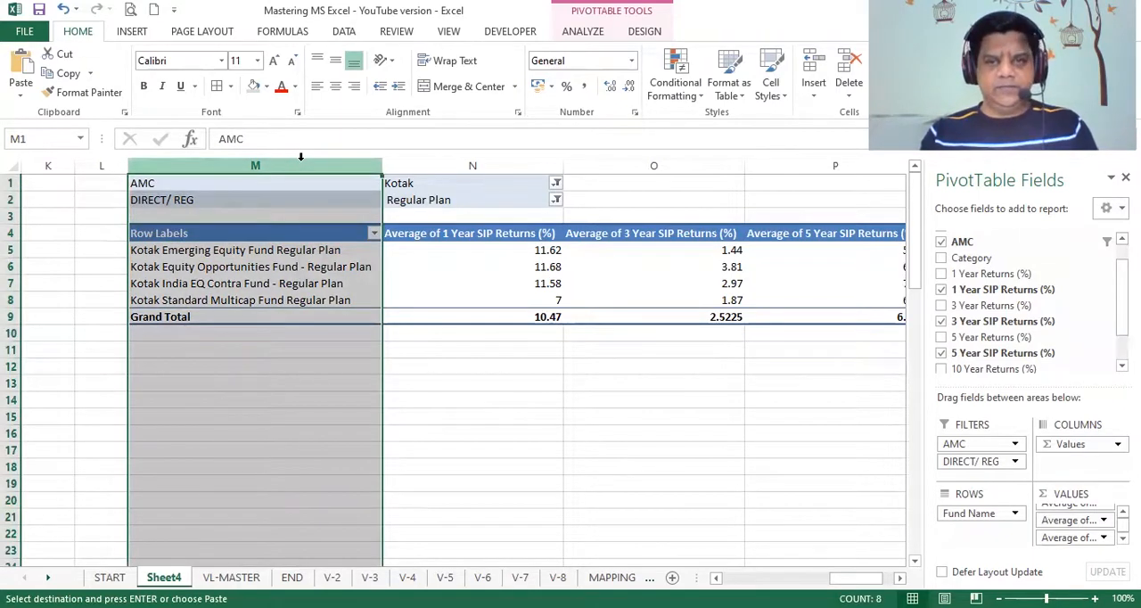
pyautogui.hotkey('shift', 'Right')
pyautogui.hotkey('shift', 'Right')
pyautogui.hotkey('shift', 'Right')
pyautogui.hotkey('shift', 'Right')
pyautogui.hotkey('shift', 'Left')
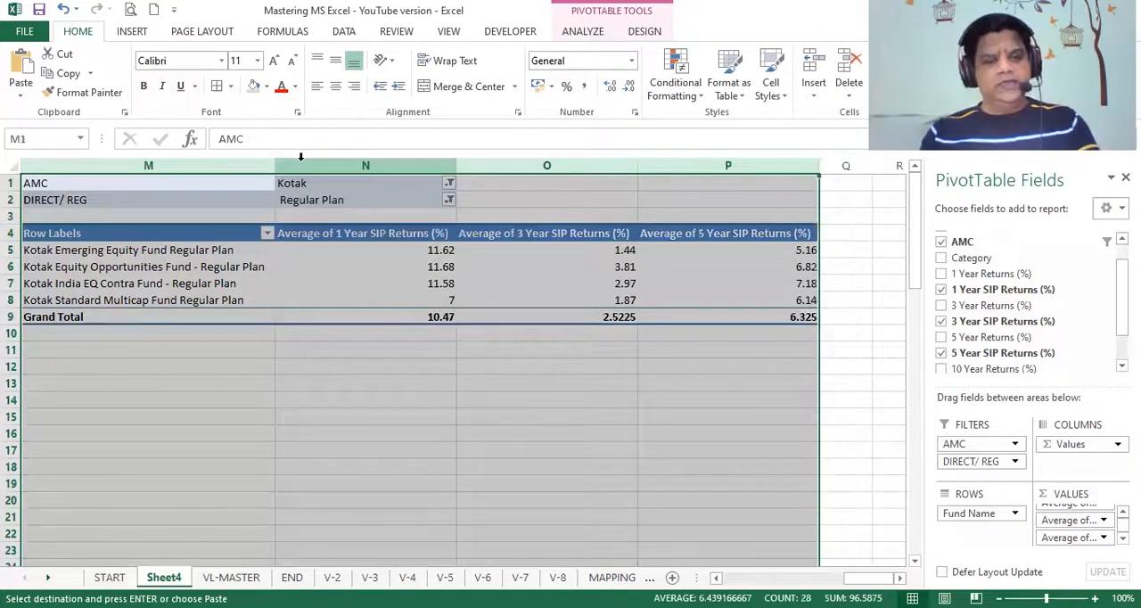
pyautogui.hotkey('ctrl', 'c')
pyautogui.press('Right')
pyautogui.press('Right')
pyautogui.press('Right')
pyautogui.press('Right')
pyautogui.press('Right')
pyautogui.press('Right')
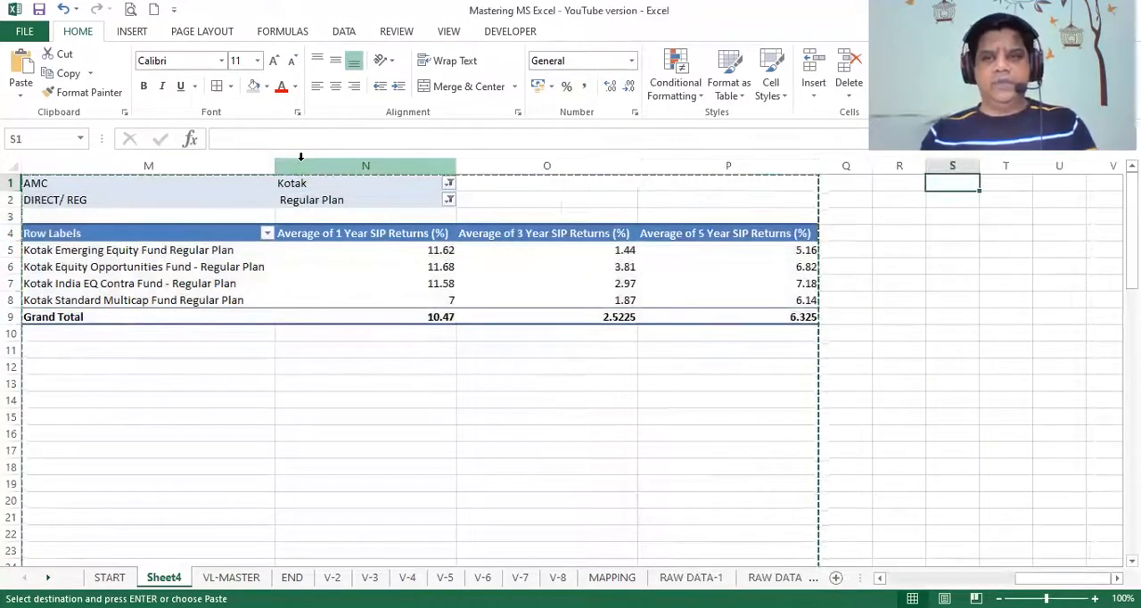
pyautogui.hotkey('ctrl', 'v')
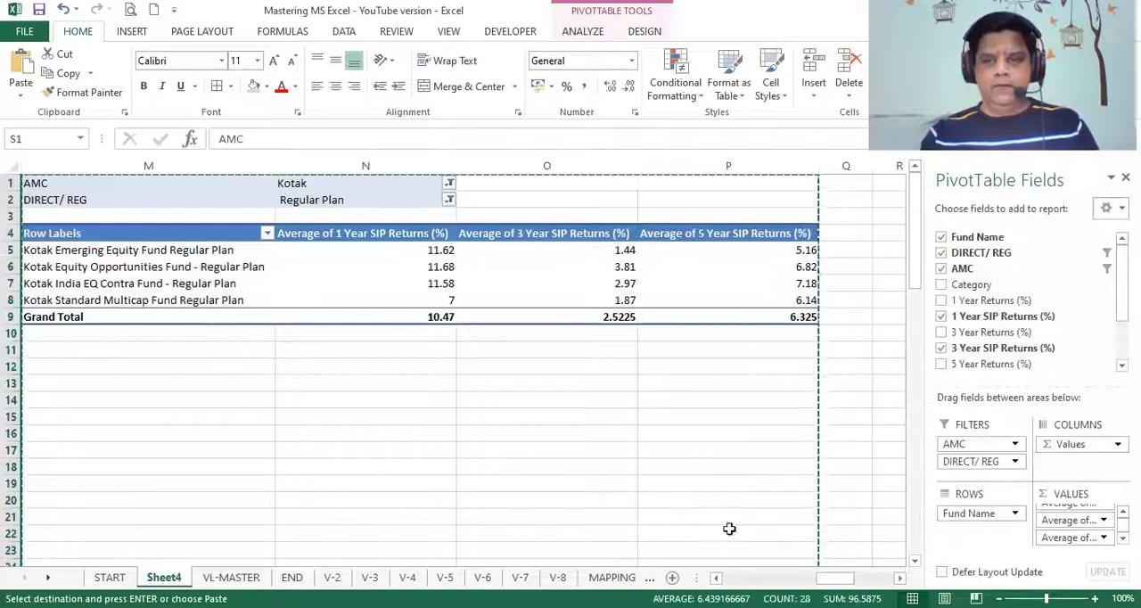
# - Remove the AMC filter from the PivotTable in column S and replace Fund Name with Category as its row field
pyautogui.click(899, 578)
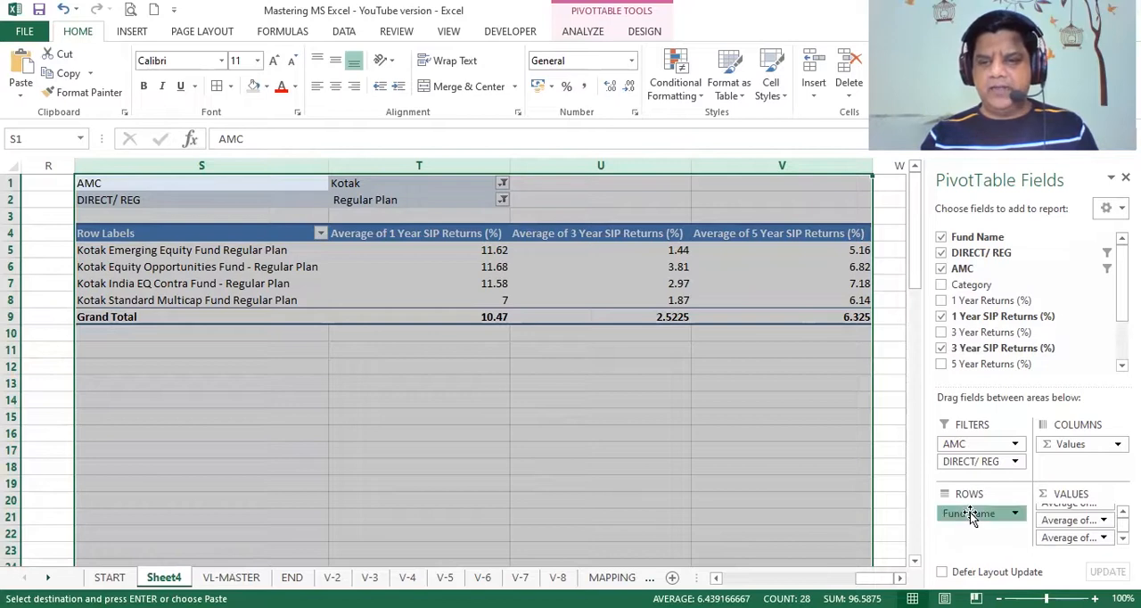
pyautogui.moveTo(972, 517); pyautogui.dragTo(772, 387)
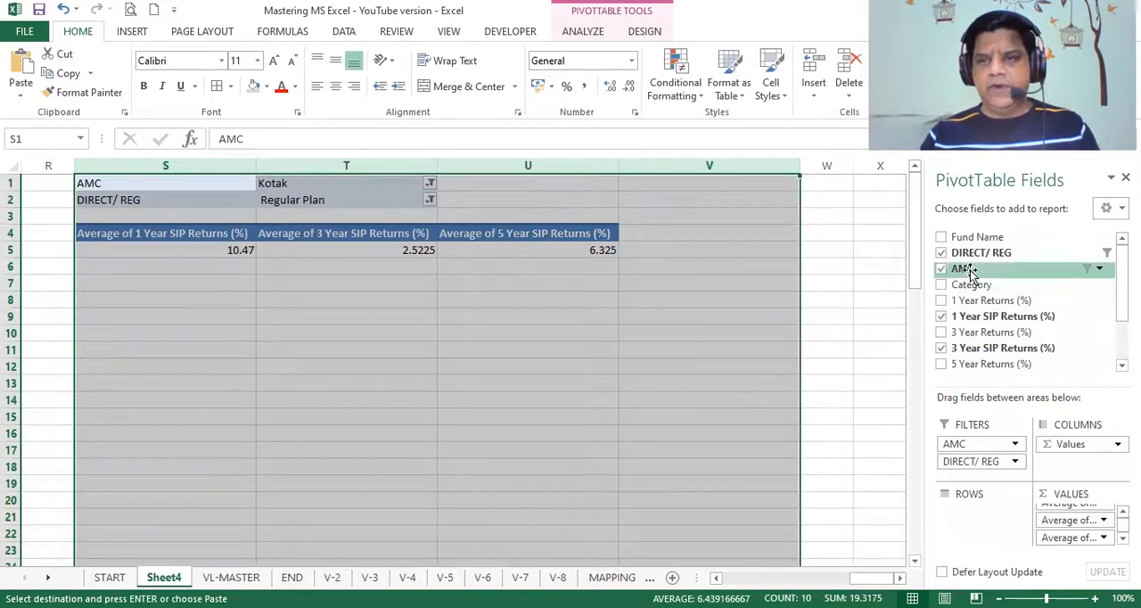
pyautogui.click(941, 236)
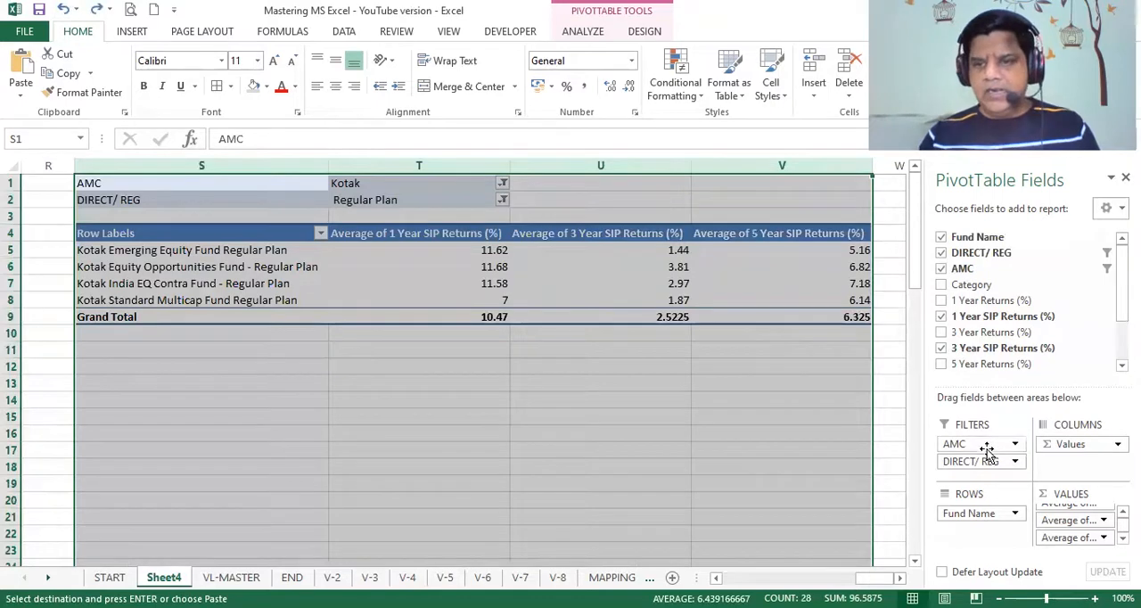
pyautogui.moveTo(986, 445); pyautogui.dragTo(808, 403)
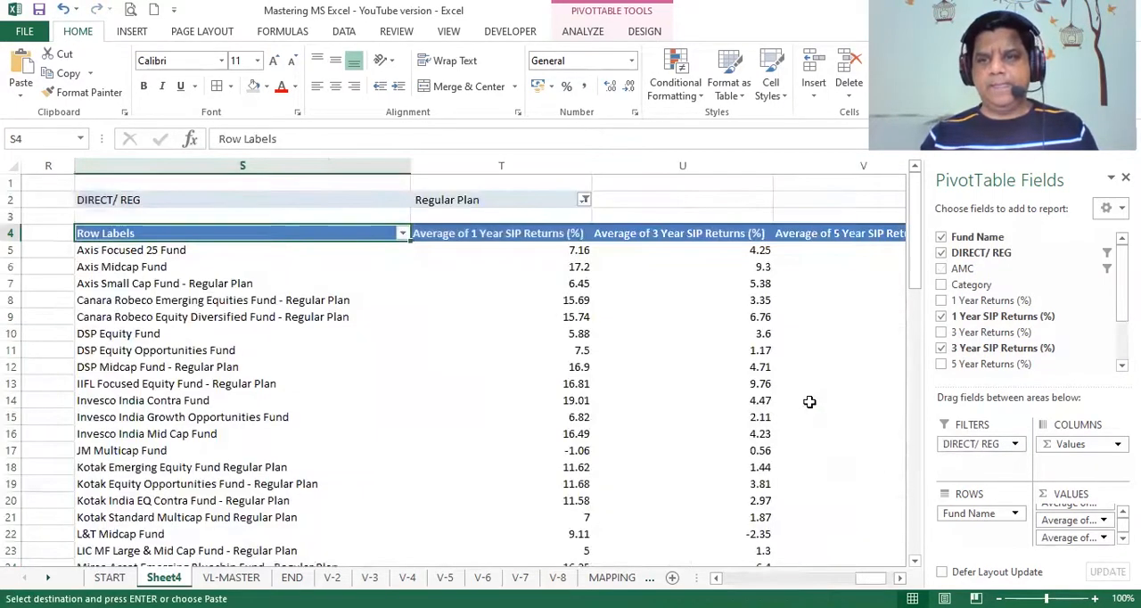
pyautogui.moveTo(970, 291); pyautogui.dragTo(834, 442)
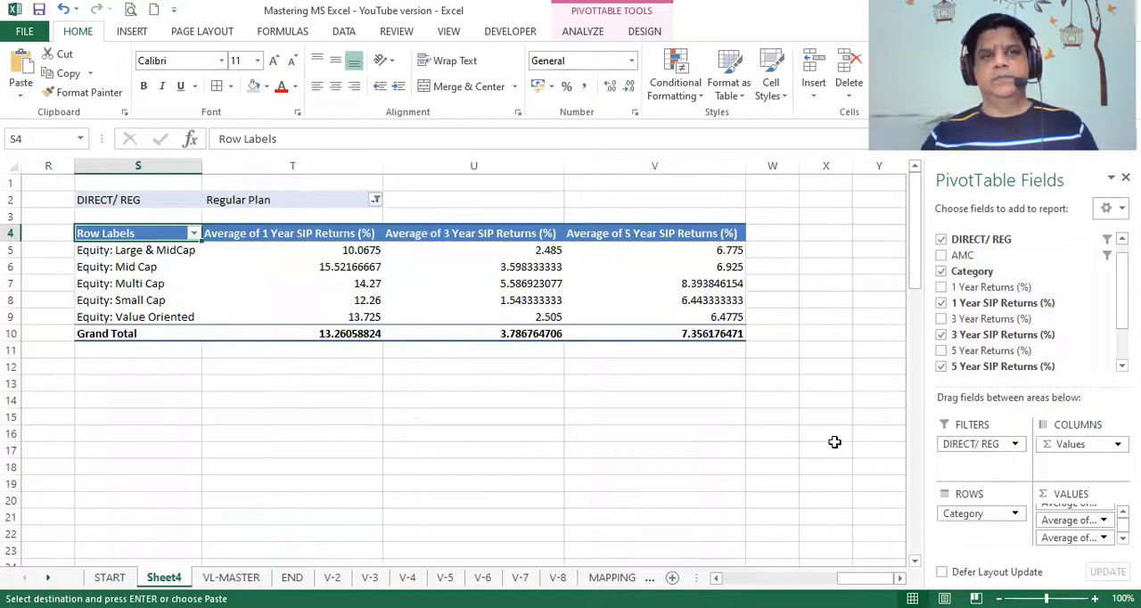
# - Add AMC back as a report filter to the category PivotTable and set it to (All)
pyautogui.moveTo(967, 257); pyautogui.dragTo(988, 440)
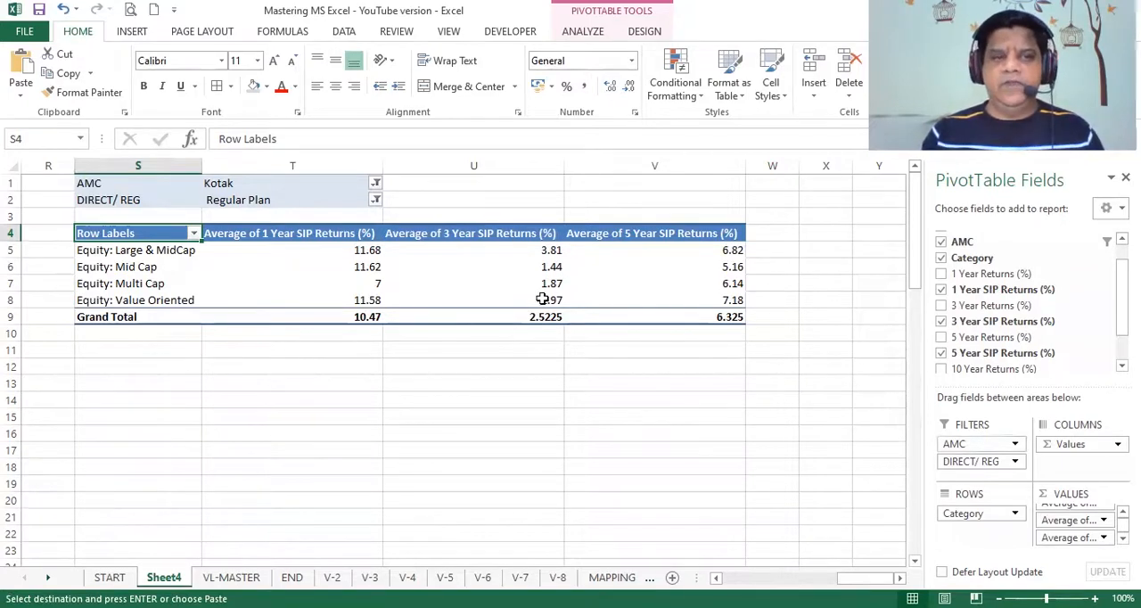
pyautogui.click(374, 183)
pyautogui.click(222, 223)
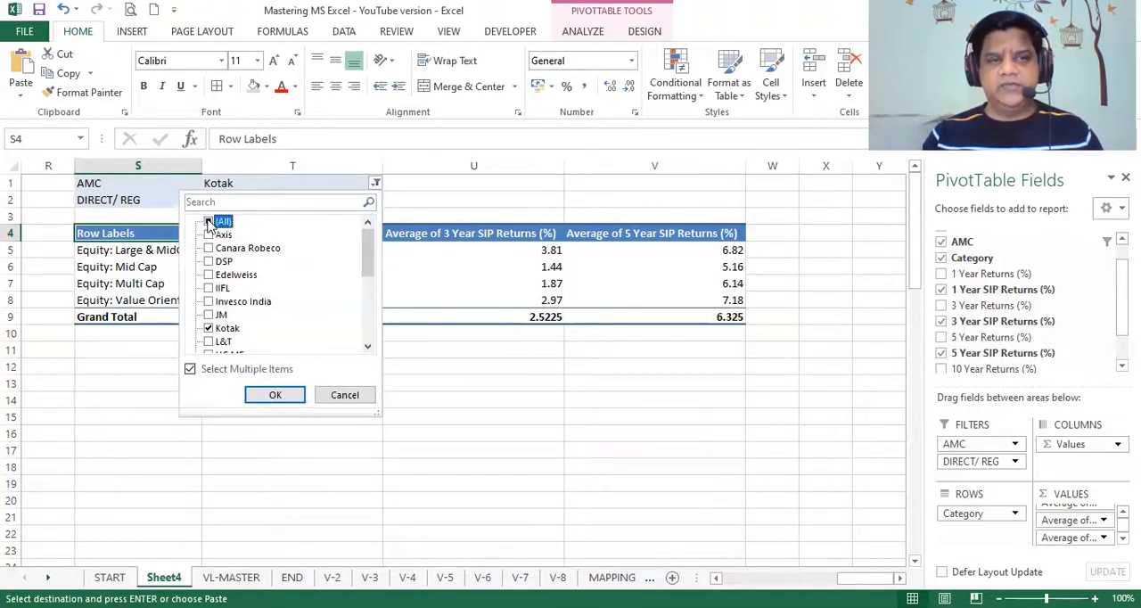
pyautogui.click(263, 390)
pyautogui.click(376, 202)
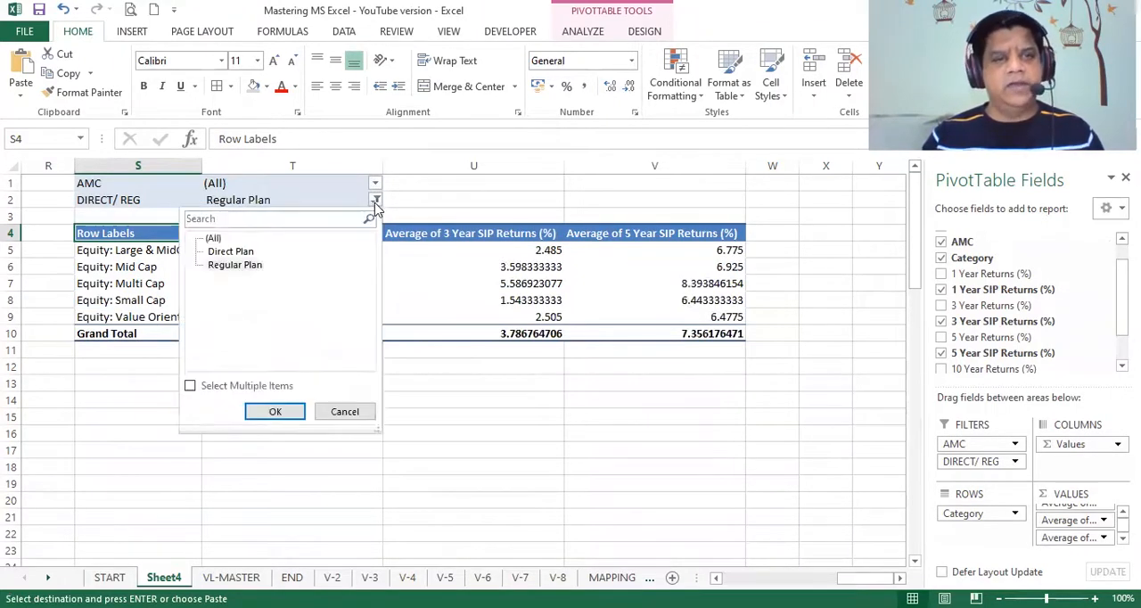
pyautogui.click(540, 178)
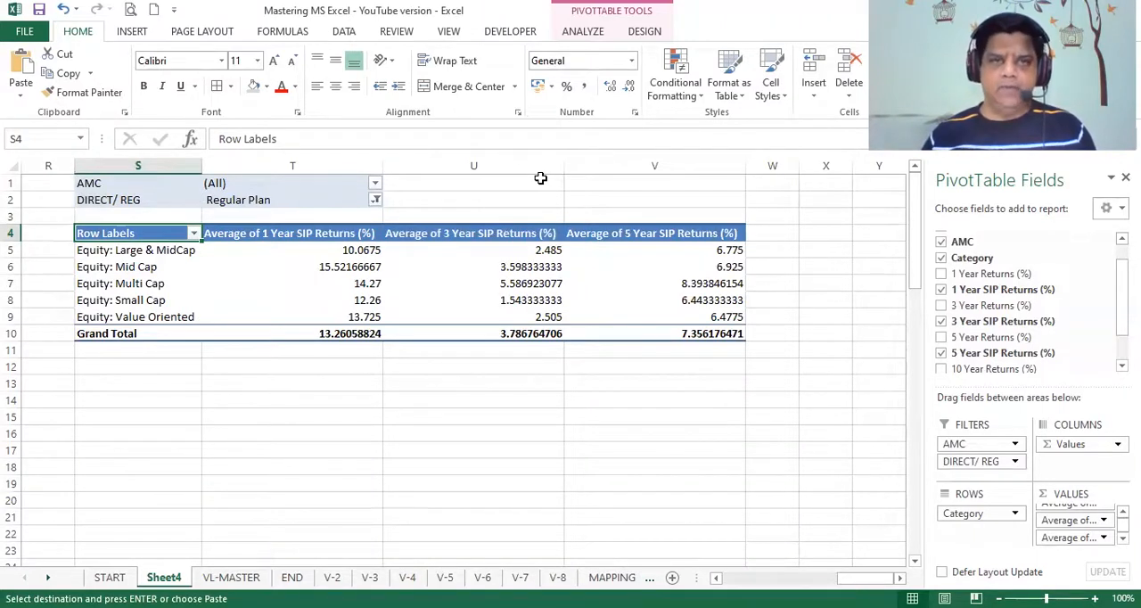
# - Apply the Number format to the average SIP returns and grand totals in T5:V10
pyautogui.moveTo(268, 251); pyautogui.dragTo(644, 331)
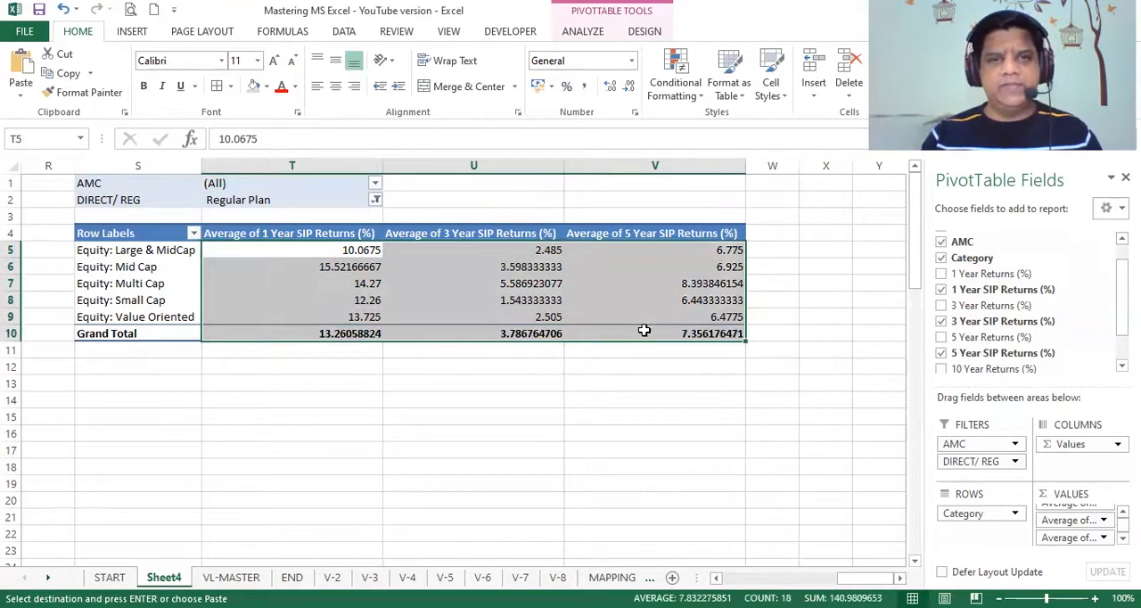
pyautogui.click(632, 60)
pyautogui.click(599, 133)
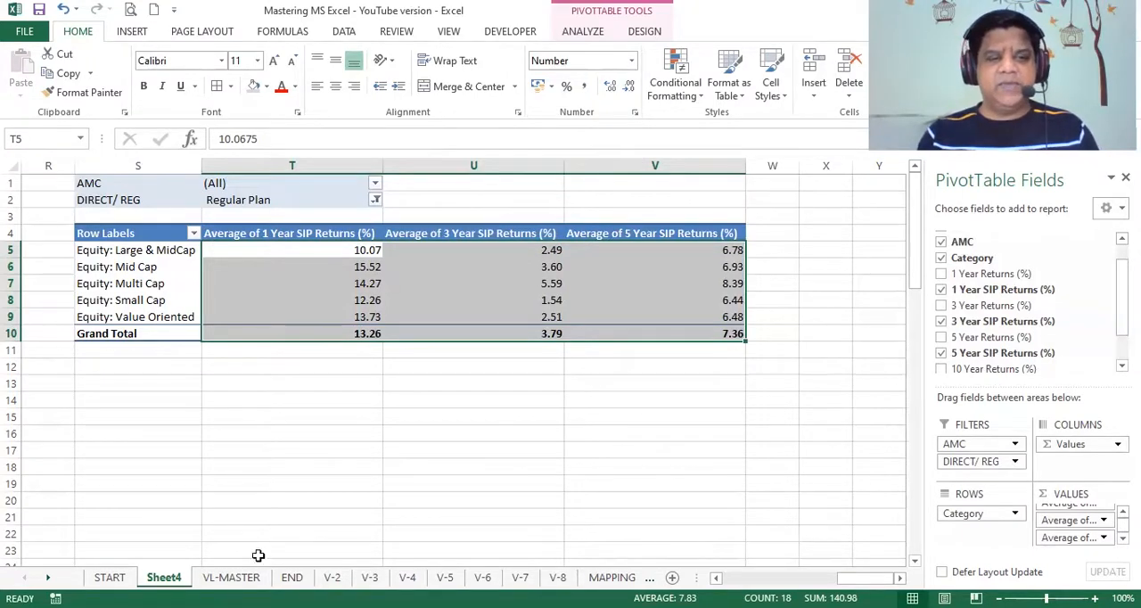
# - Examine the mutual fund source data on the VL-MASTER sheet, selecting columns A to L from Fund Name to 10 Year SIP Returns (%)
pyautogui.click(231, 577)
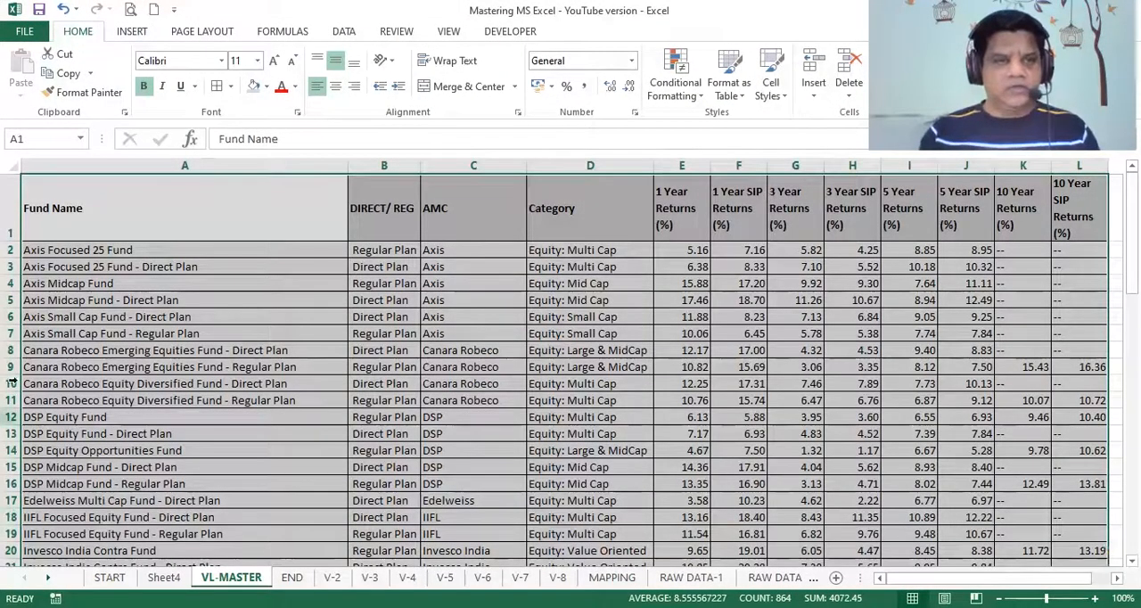
pyautogui.click(105, 161)
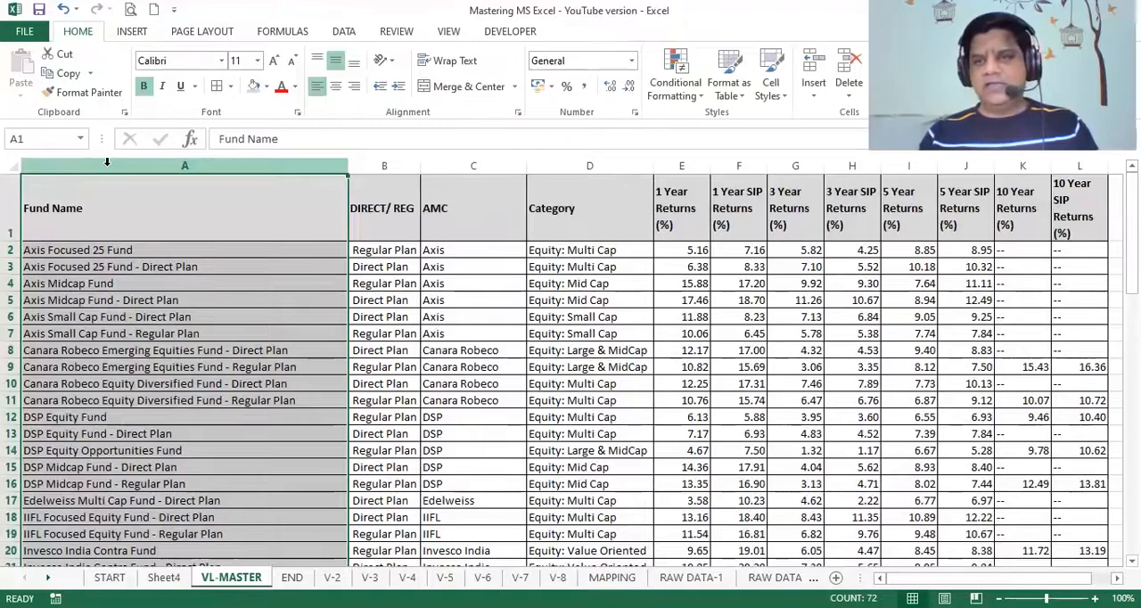
pyautogui.hotkey('ctrl', 'shift', 'Right')
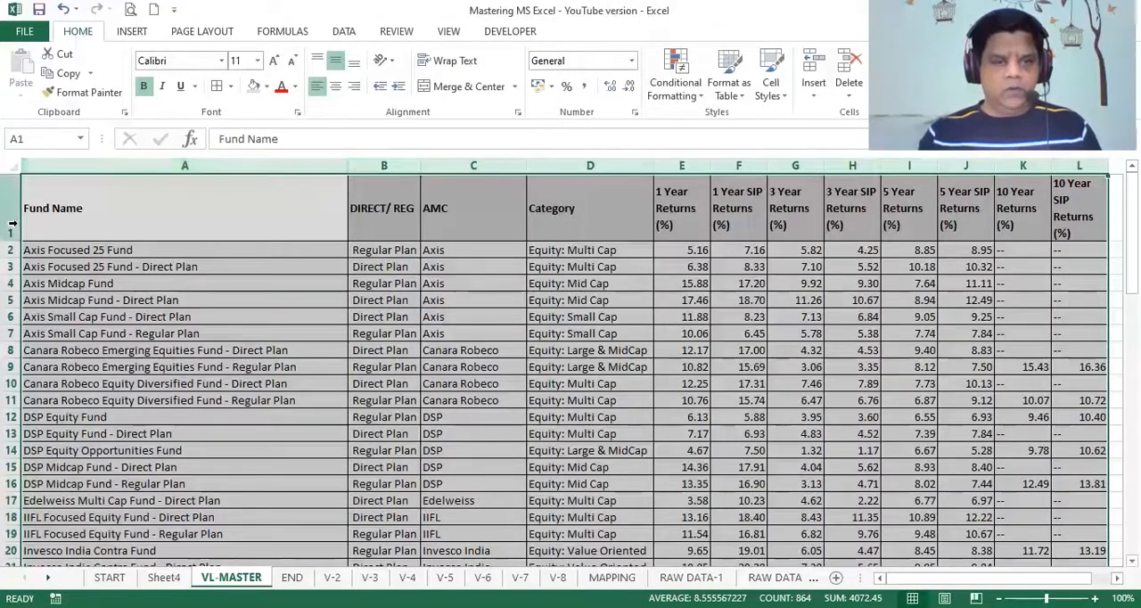
# - Look at the refresh options for the category PivotTable on Sheet4, and leave them by switching to the END sheet
pyautogui.click(164, 578)
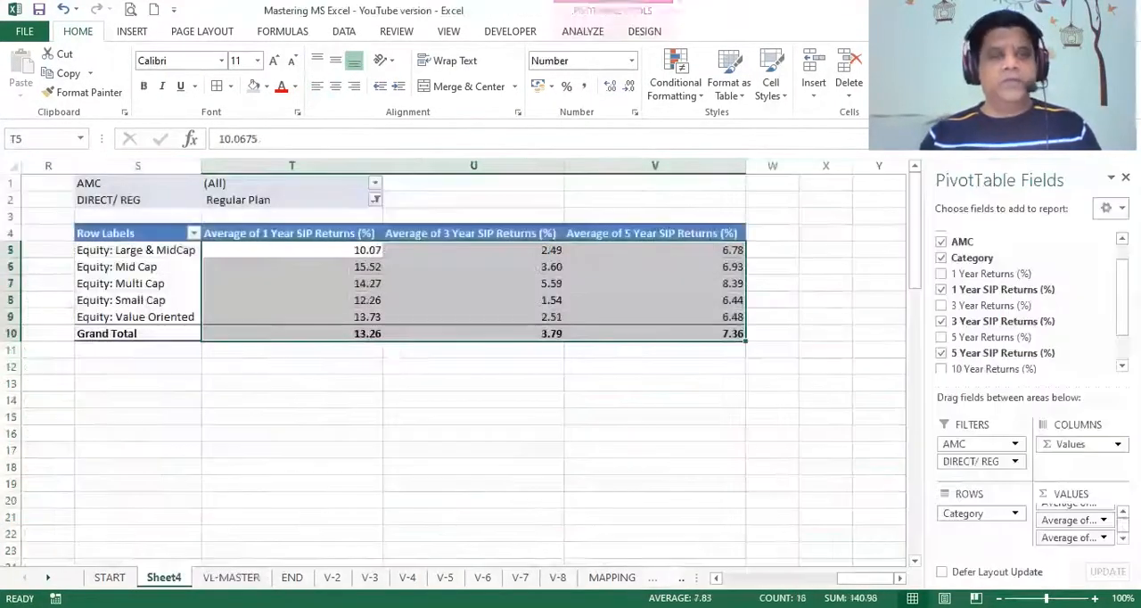
pyautogui.click(582, 32)
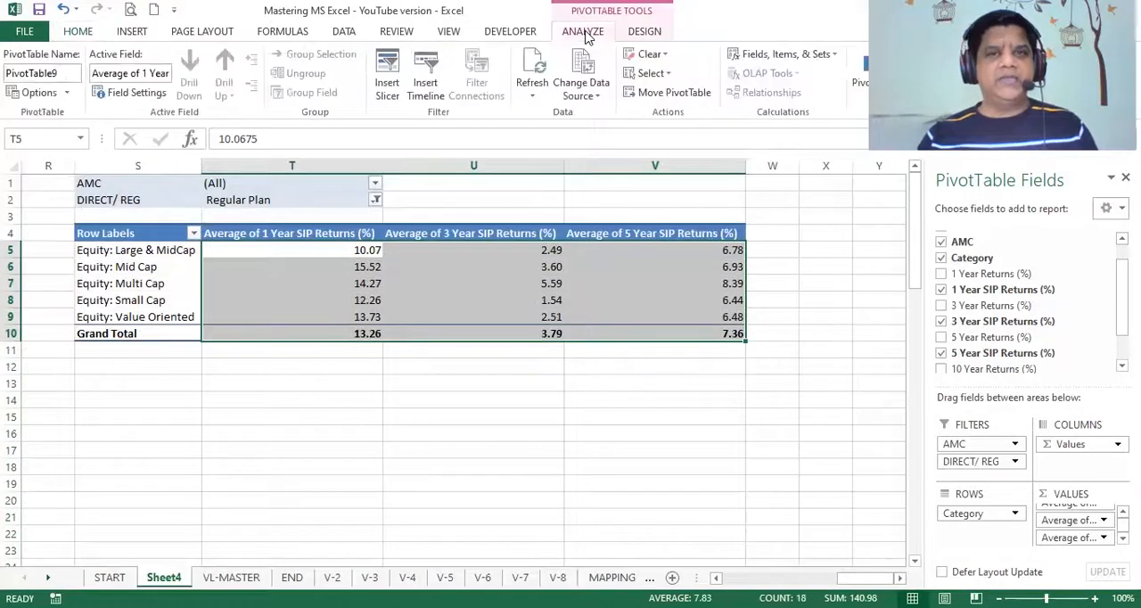
pyautogui.click(534, 98)
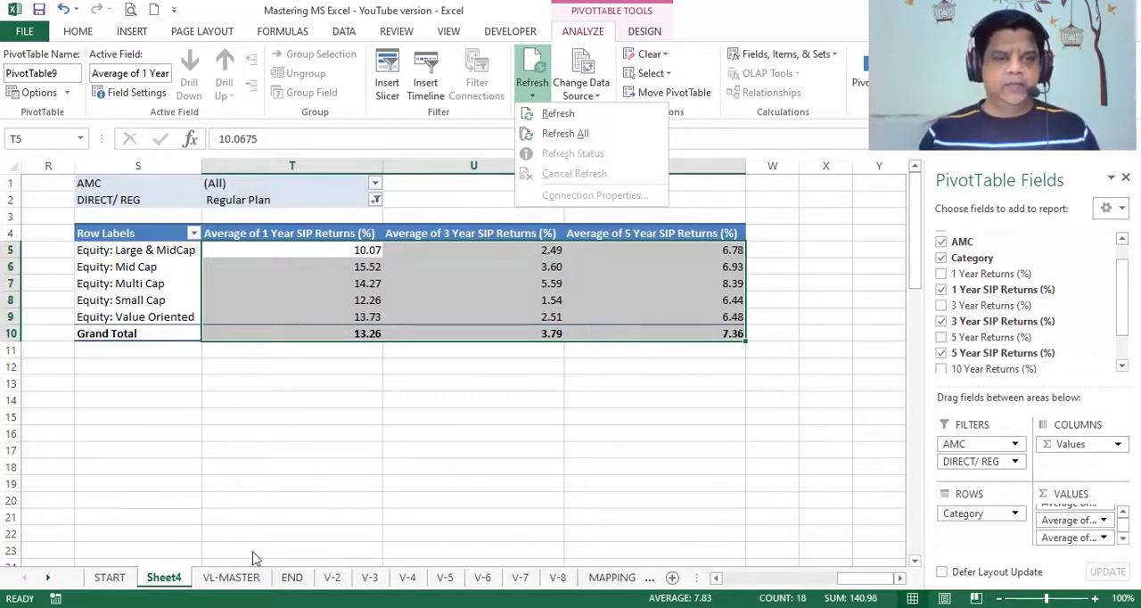
pyautogui.click(292, 577)
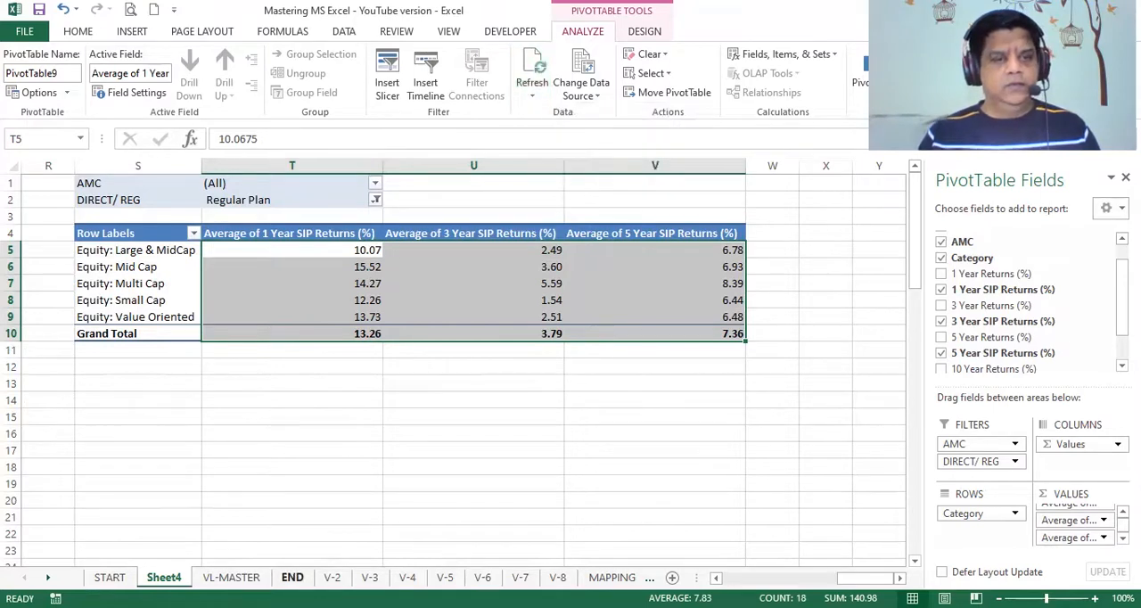